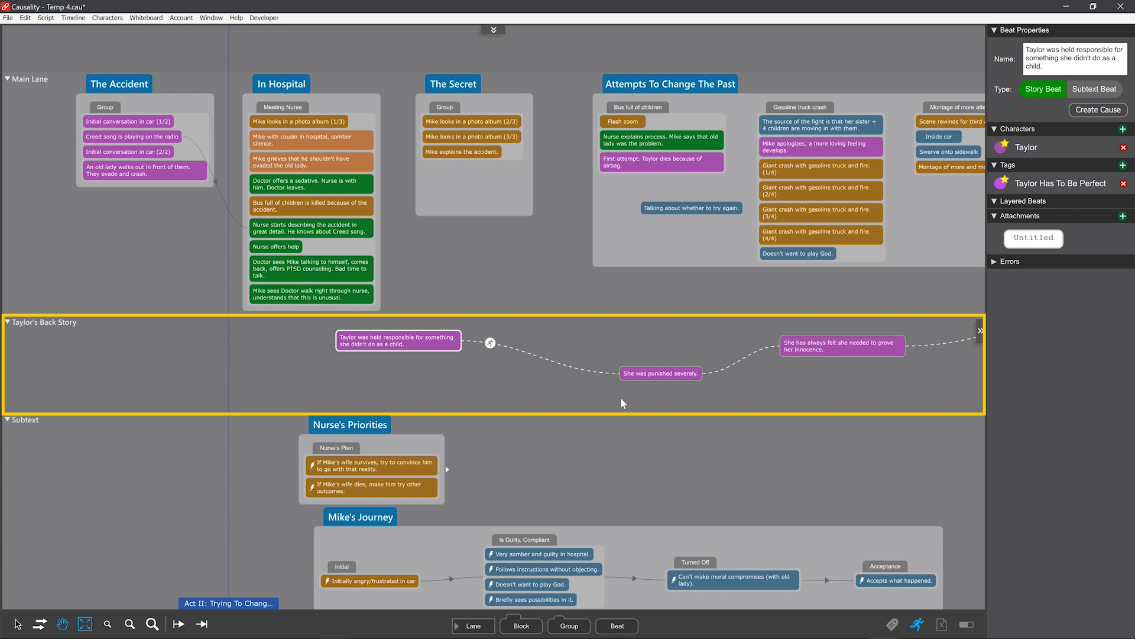
left_click_drag(922, 379, 319, 373)
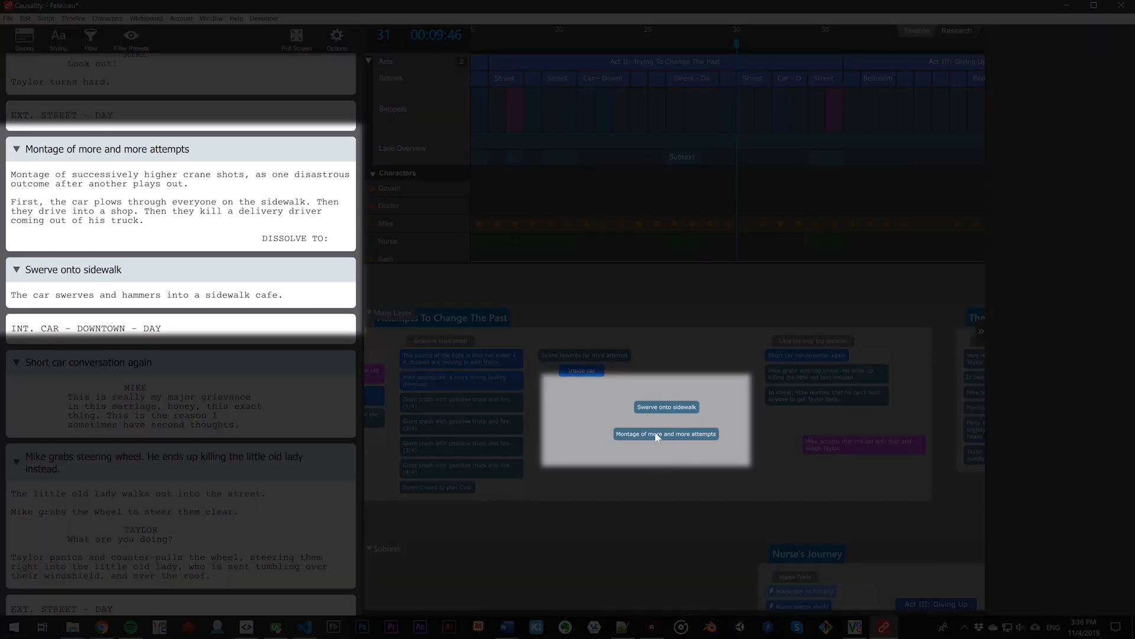
Move the "Swerve onto sidewalk" beat ahead of "Montage of more and more attempts", and move its script snippet back below the montage snippet.
left_click_drag(665, 409, 624, 408)
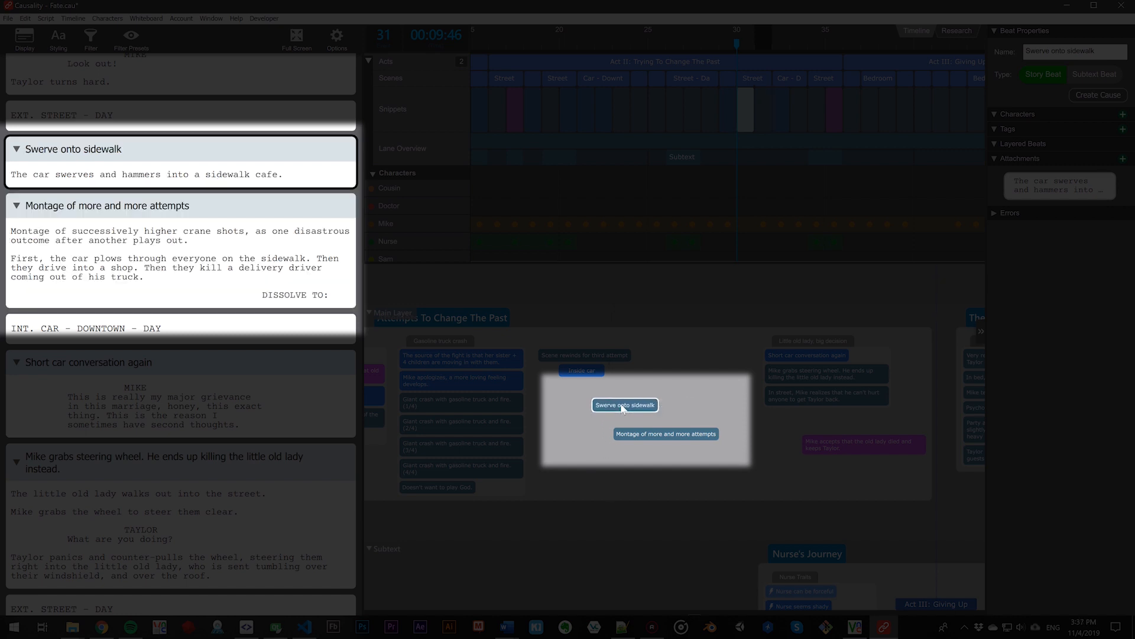
left_click_drag(100, 152, 102, 302)
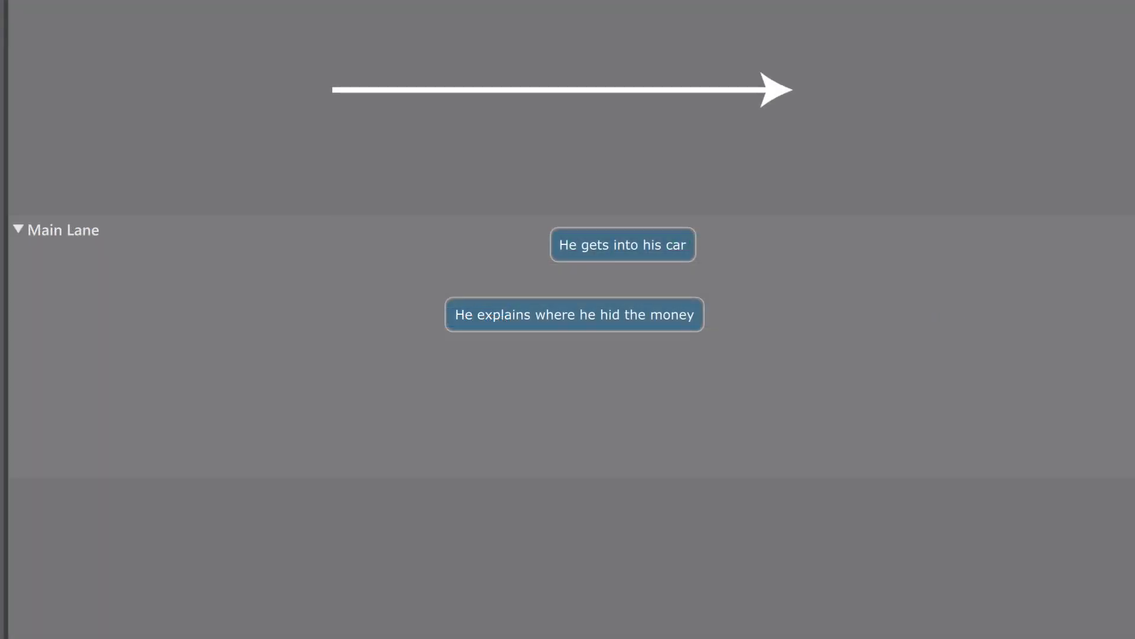
Reposition "He explains where he hid the money" after "He gets into his car" in time, and shift the car beat vertically below it.
left_click_drag(504, 315, 678, 315)
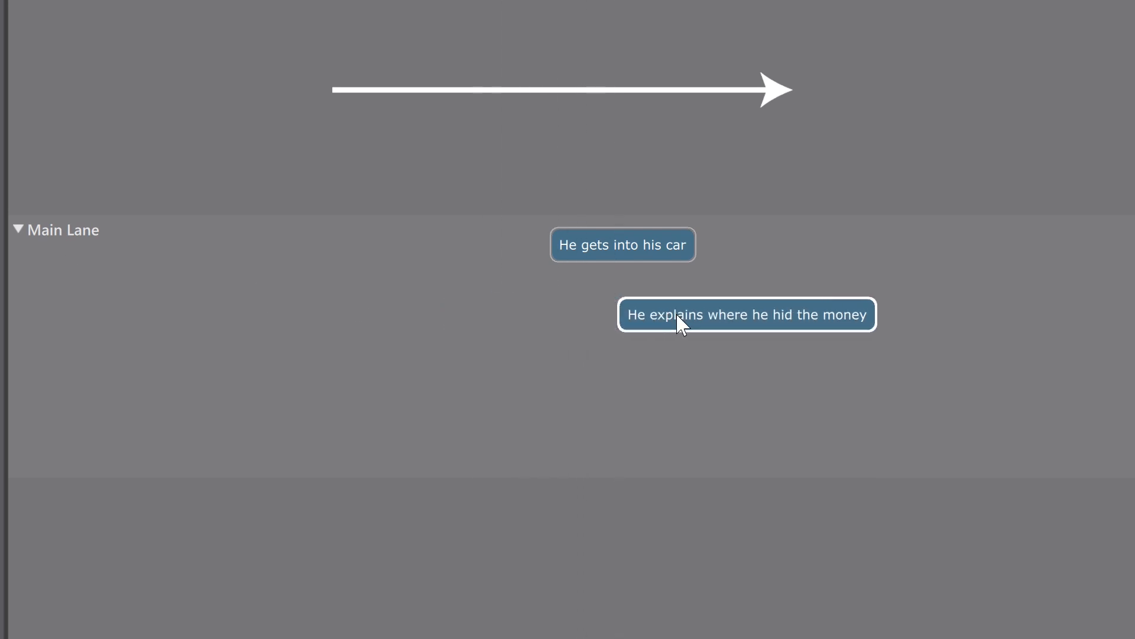
left_click_drag(618, 247, 624, 383)
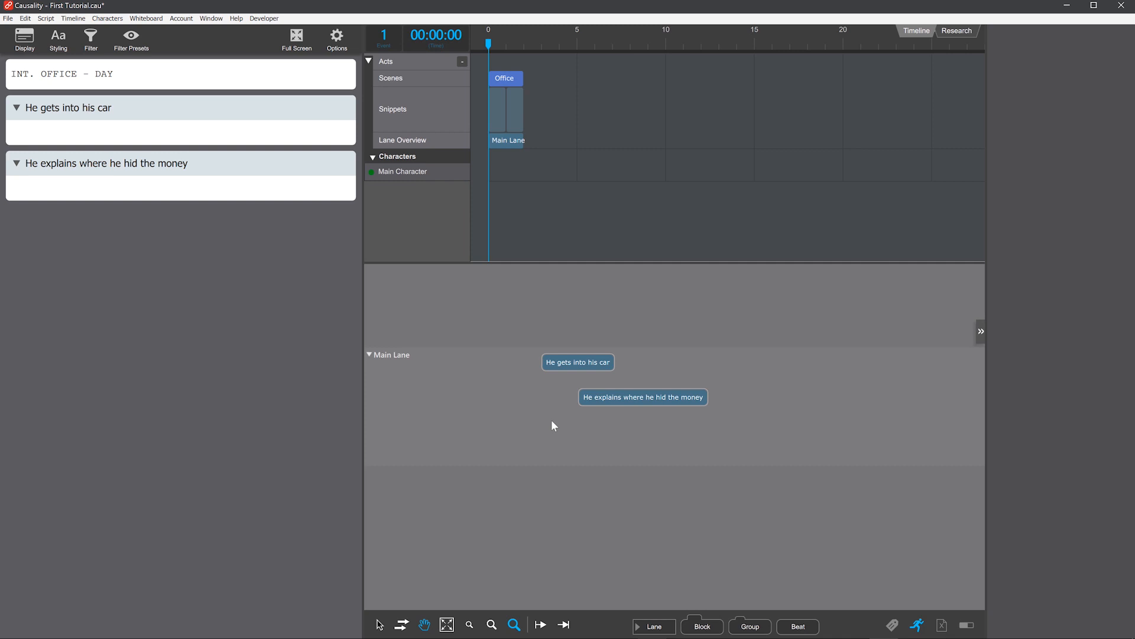
Add a beat named "He gets out of the car" beside "He gets into his car" in the Main Lane, and delete it again.
double_click(663, 363)
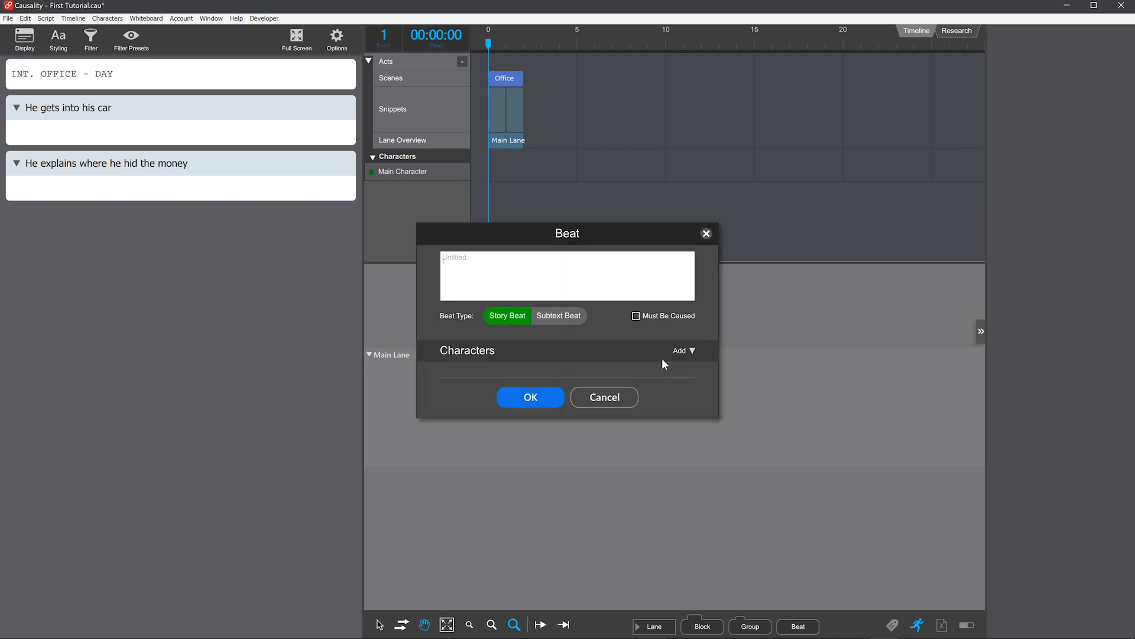
type("He gets out of the car")
key("Return")
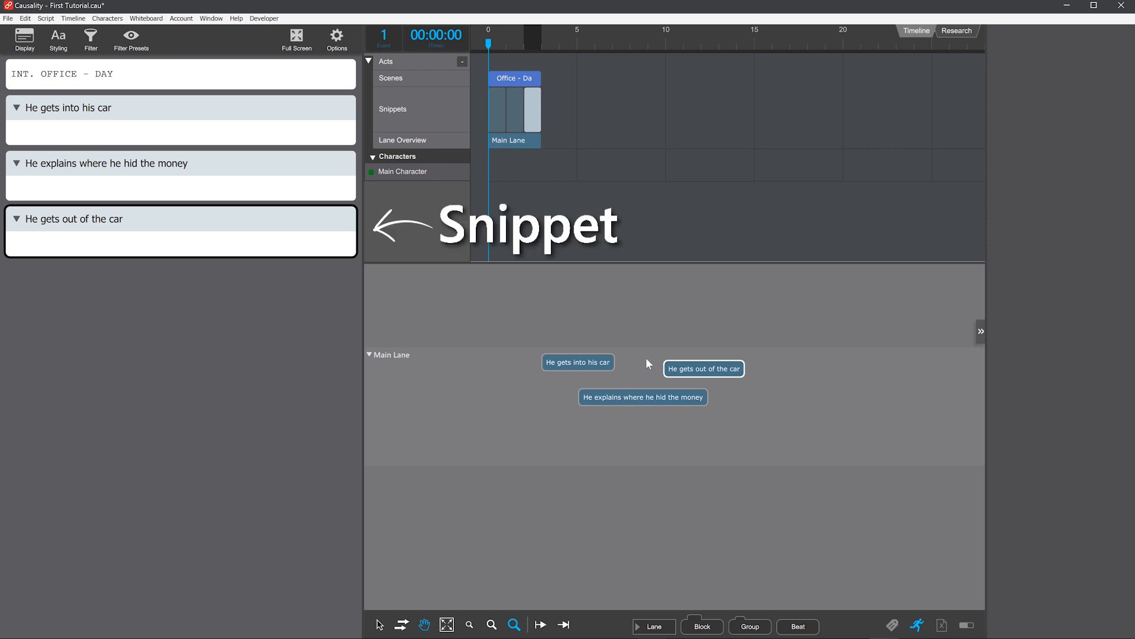
key("Delete")
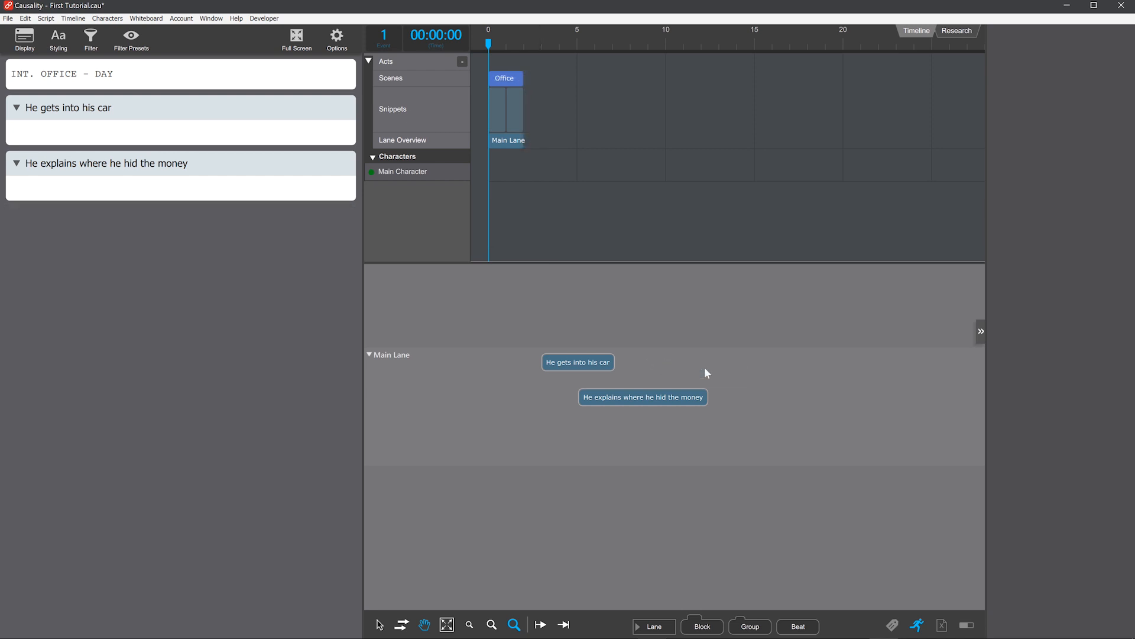
Insert a beat named "He gets out of the car" directly after "He explains where he hid the money".
left_click(648, 399)
key("Return")
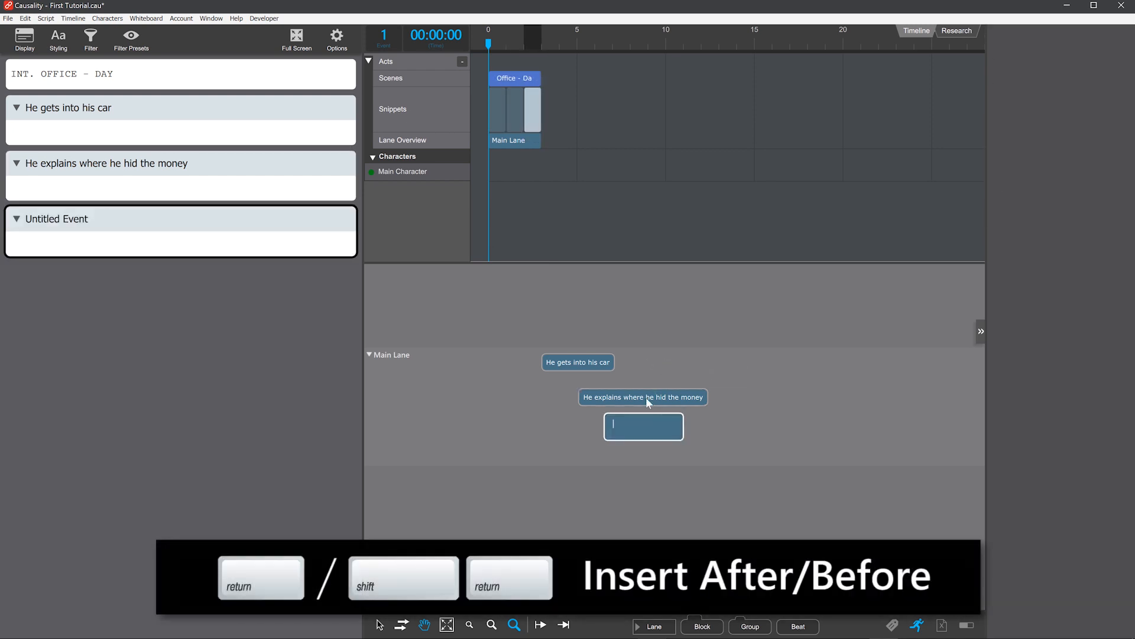
type("He gets out of the car")
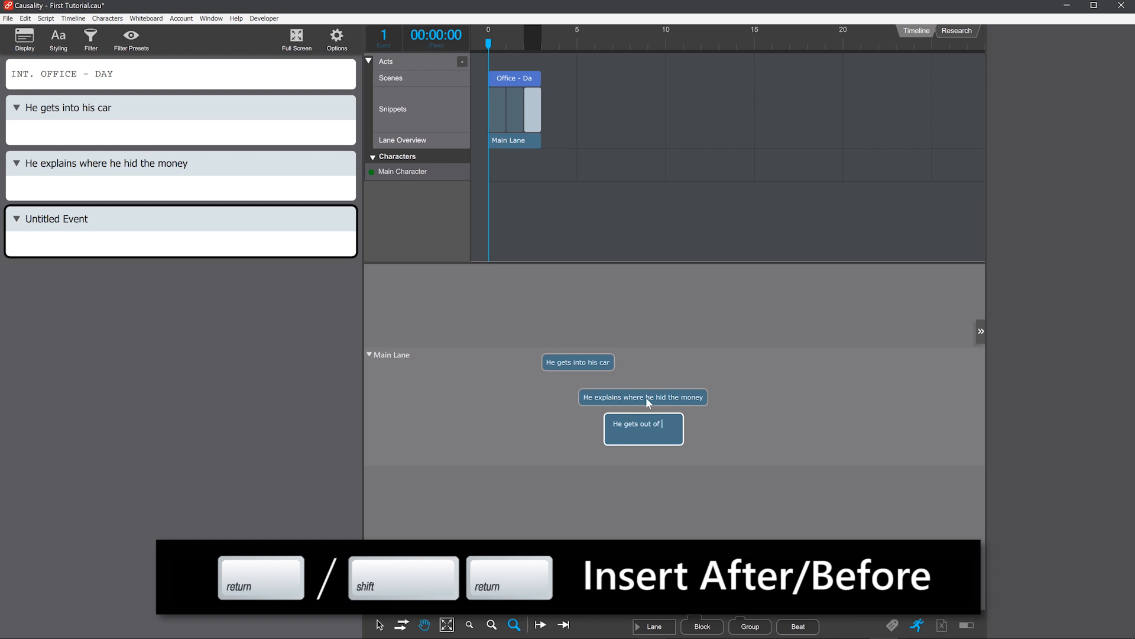
key("Return")
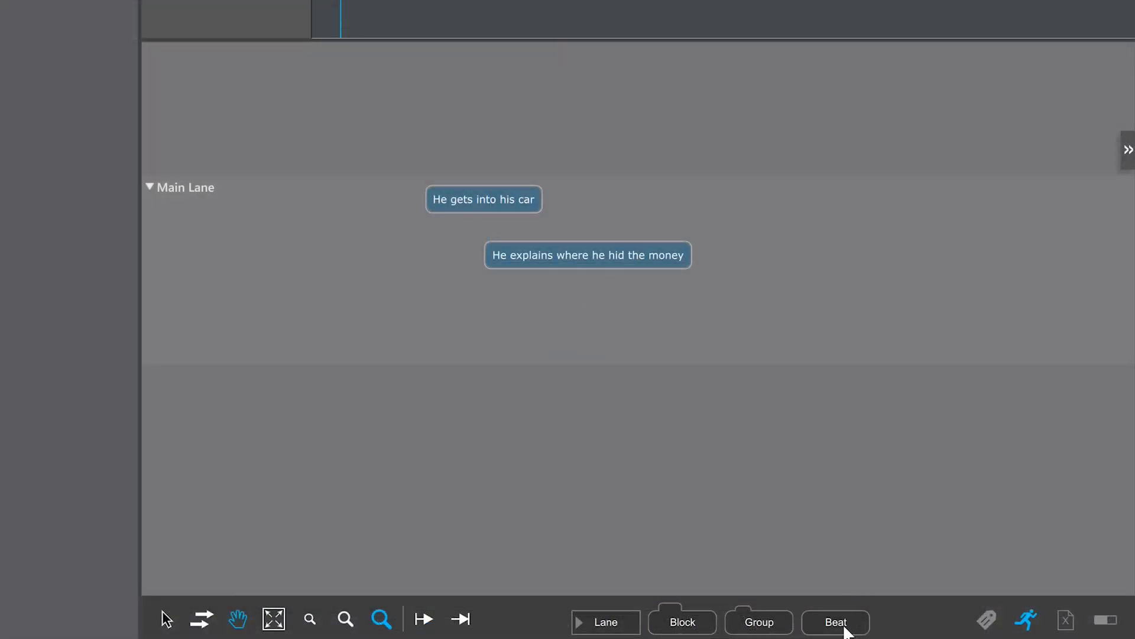
Place a new beat in the Main Lane below "He explains where he hid the money" and name it "He gets out of the car".
left_click_drag(846, 627, 588, 322)
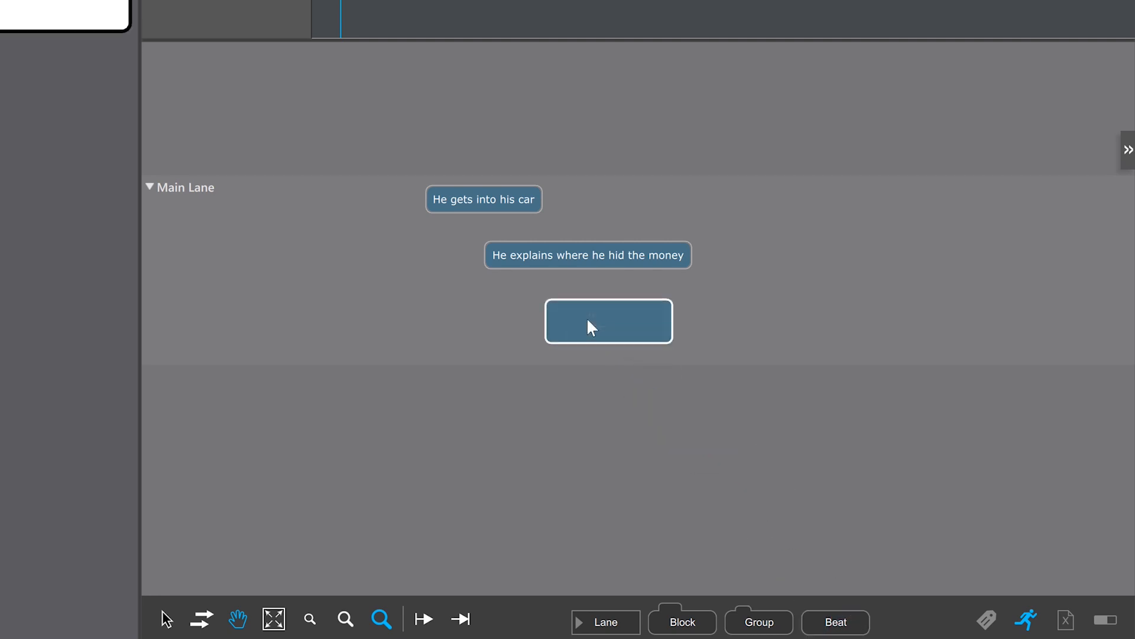
type("He gets out of the car")
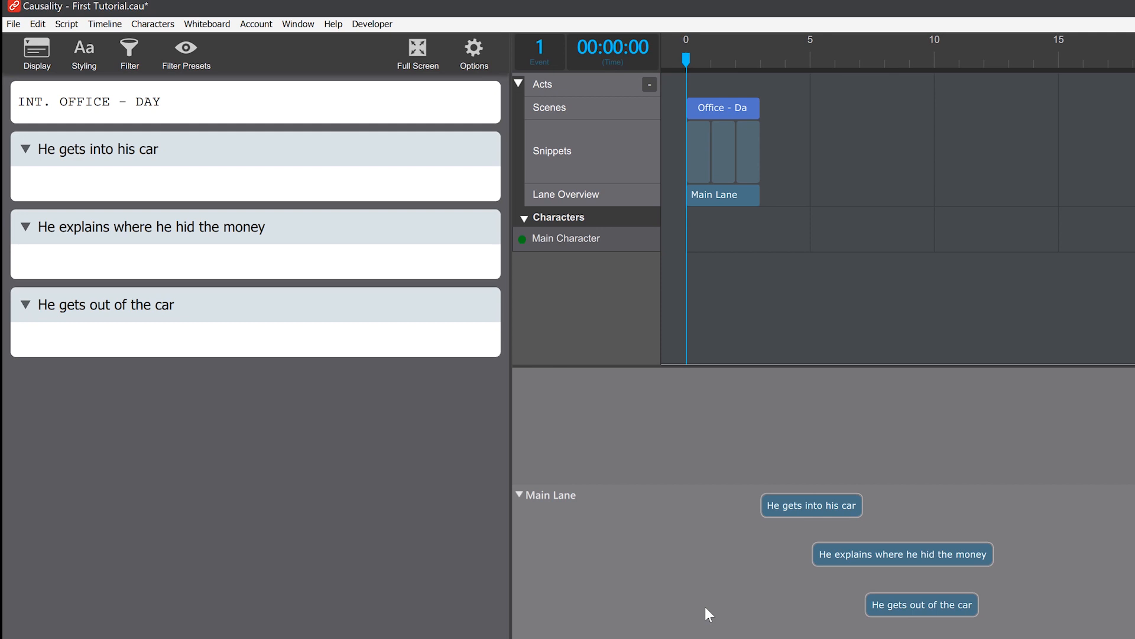
Insert a script snippet before "He explains where he hid the money" and title it "Igor points a gun at him".
right_click(102, 209)
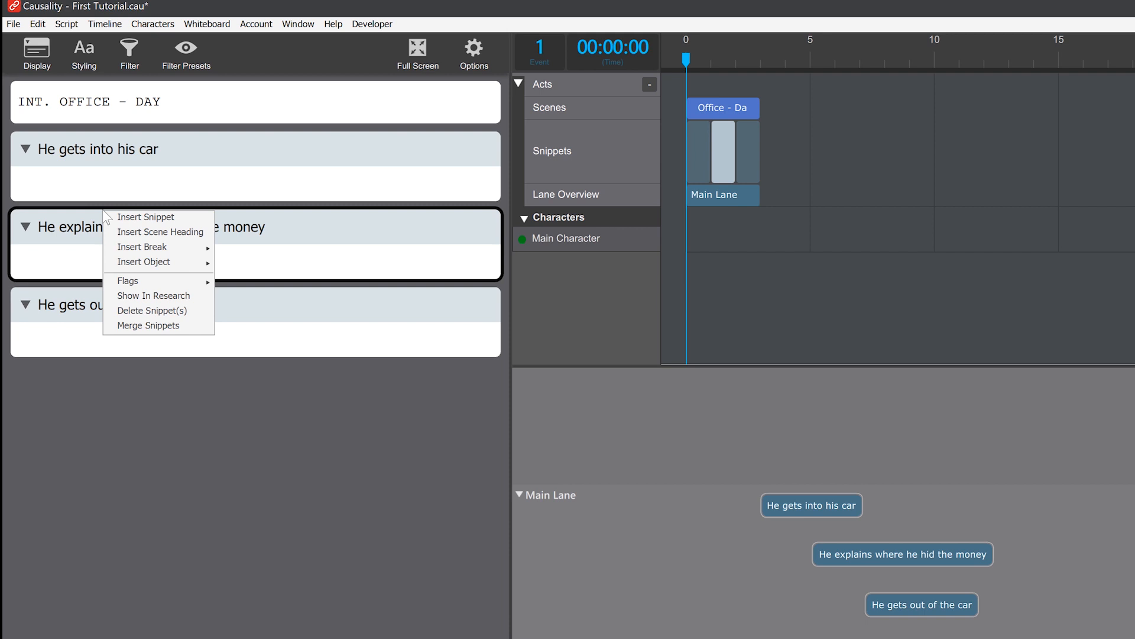
left_click(127, 220)
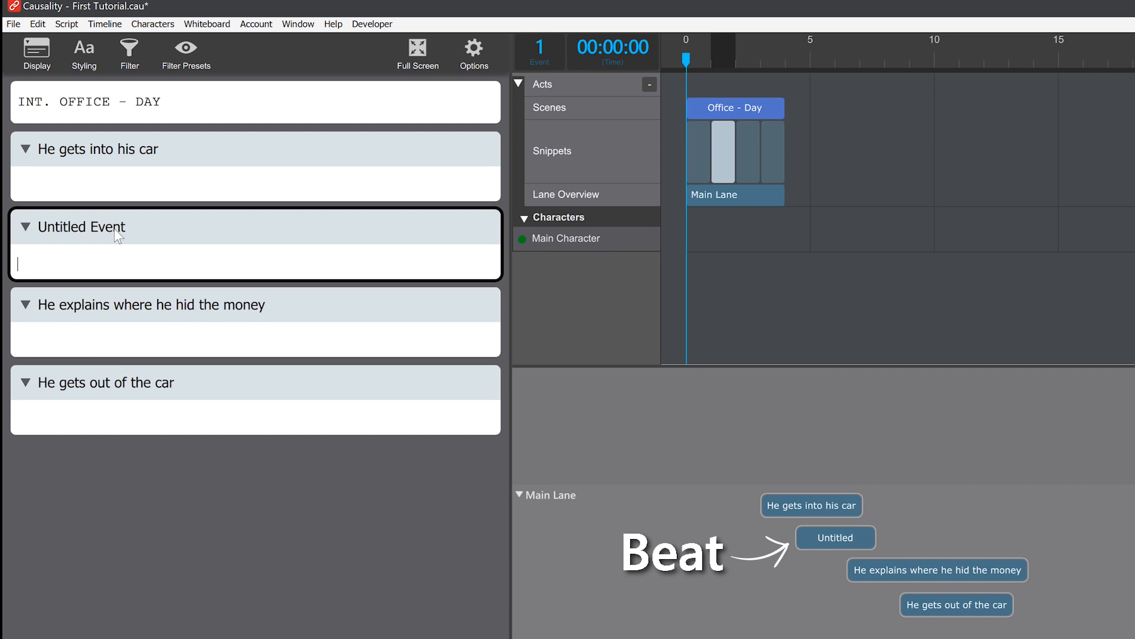
left_click(115, 230)
type("Igor poi")
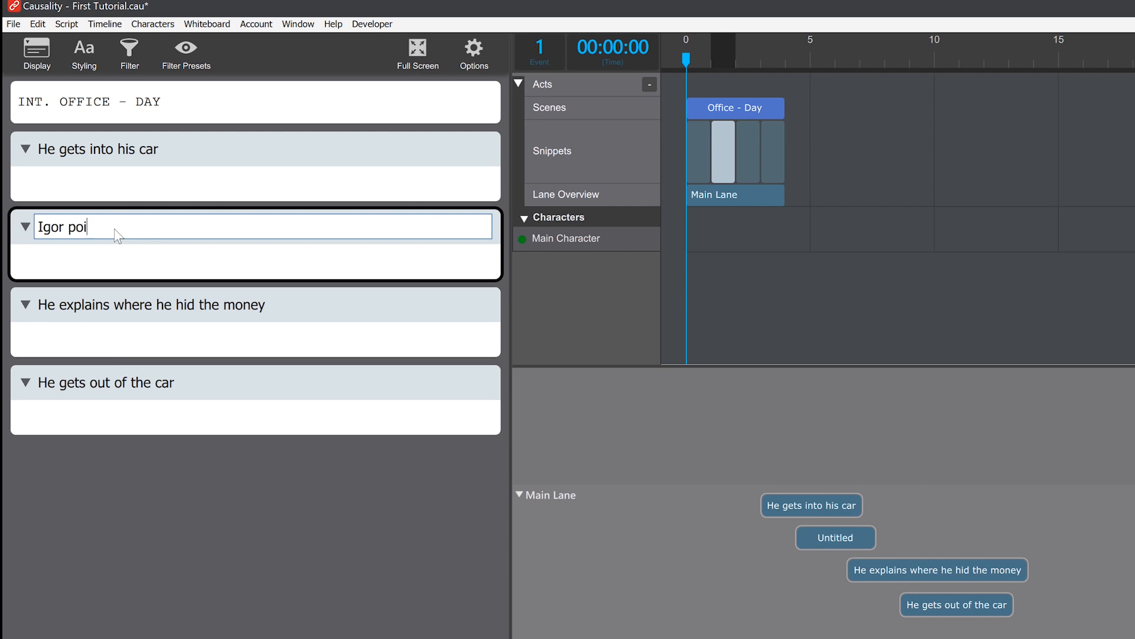
type("nts a gun at him")
key("Return")
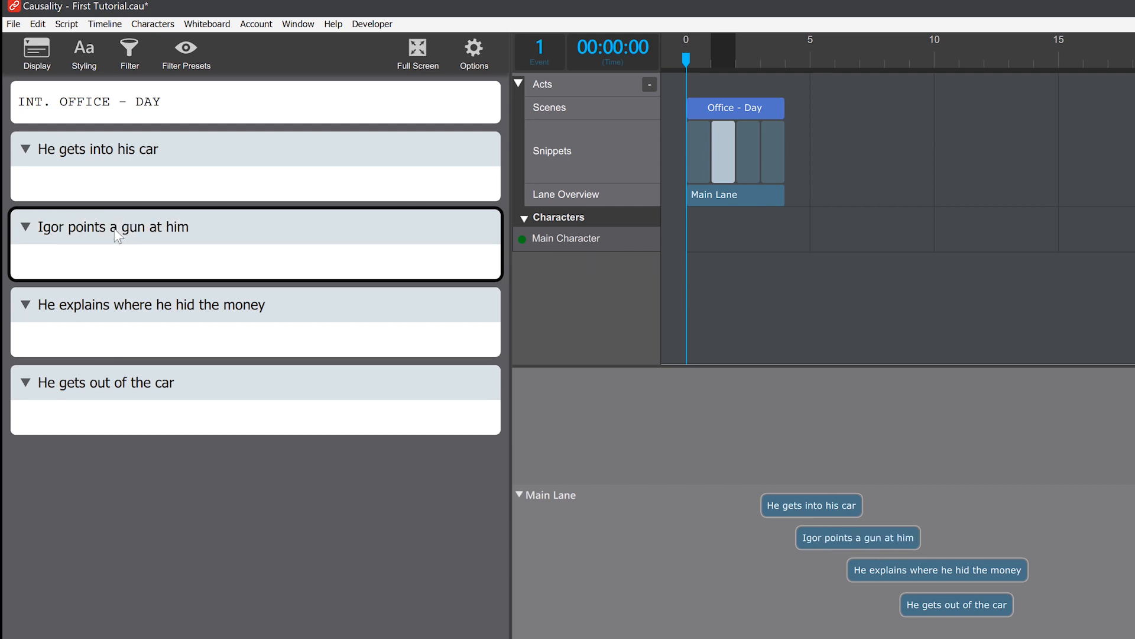
Insert another script snippet after "Igor points a gun at him" and title it "Jim starts crying".
key("Return")
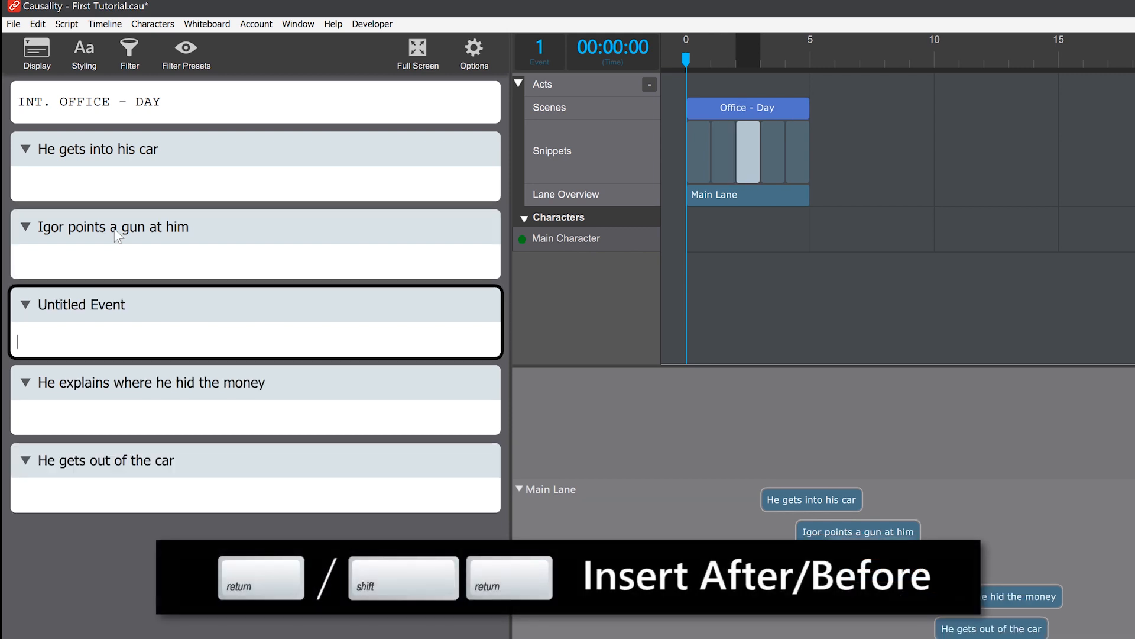
left_click(54, 305)
type("Jim s")
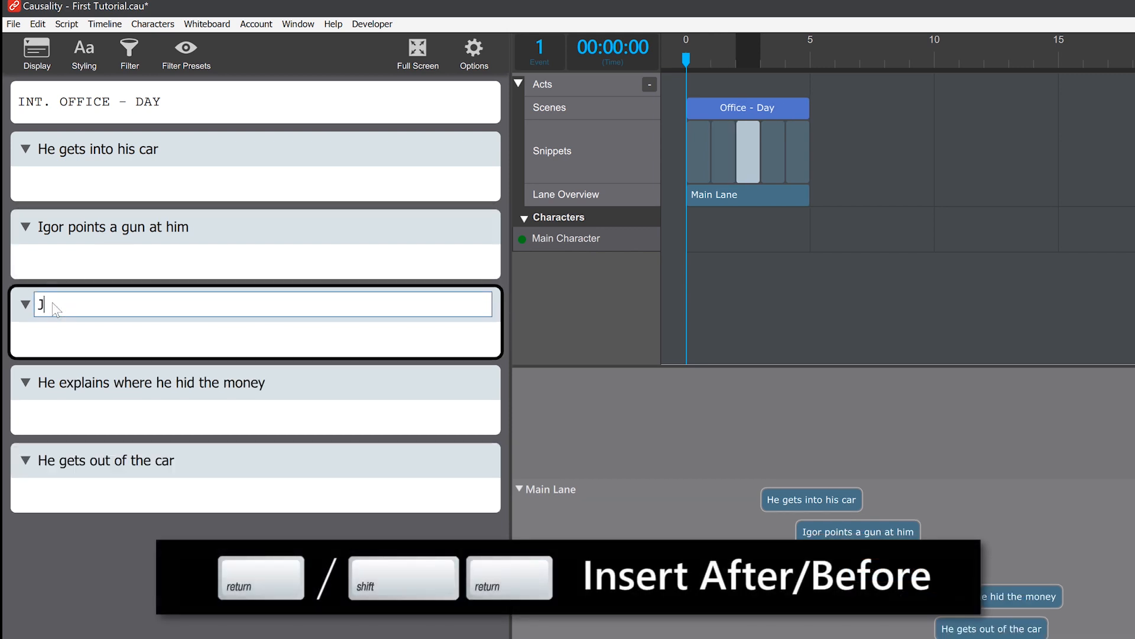
type("tarts crying")
key("Return")
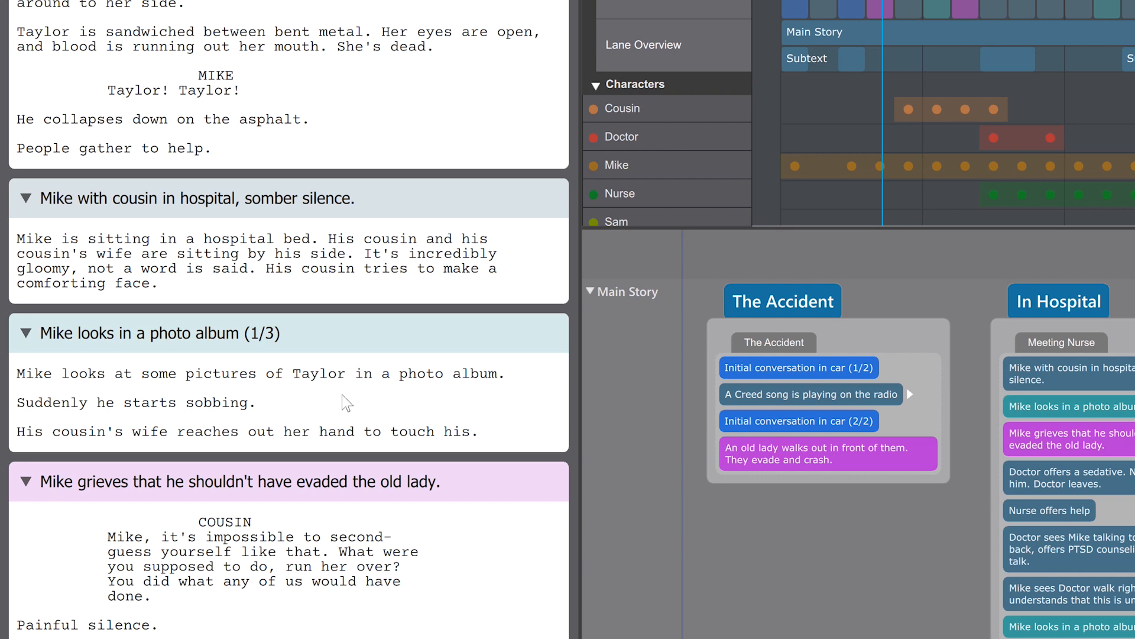
Insert the scene heading INT. HOSPITAL - NIGHT before the snippet "Mike with cousin in hospital, somber silence.".
right_click(125, 182)
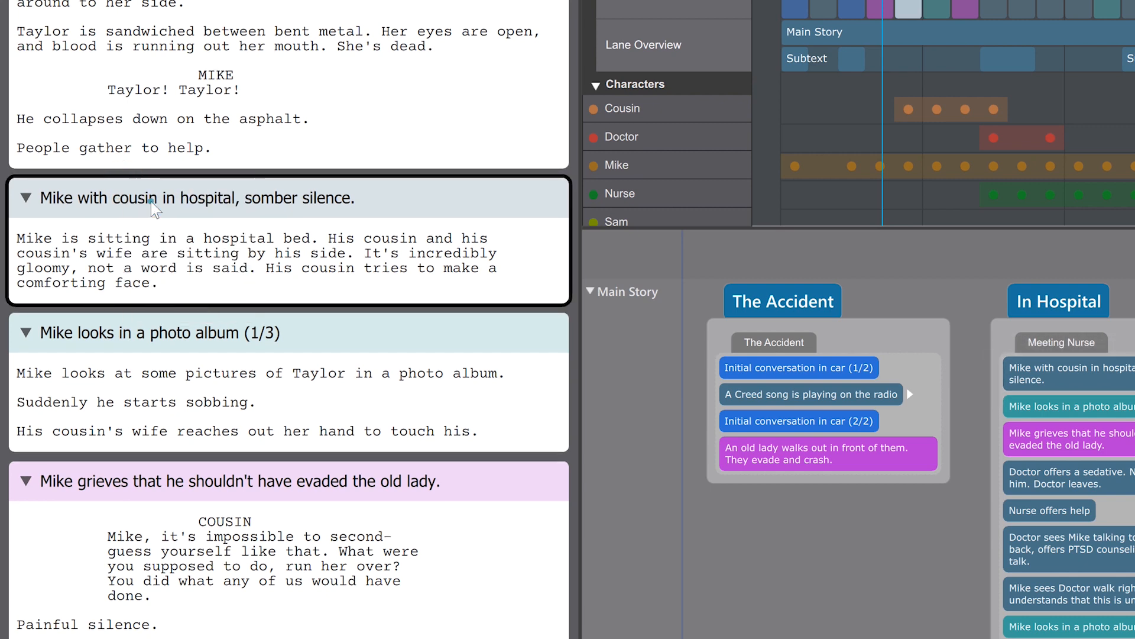
left_click(153, 205)
type("INT")
key("Tab")
type("HOS")
key("Tab")
type("NIG")
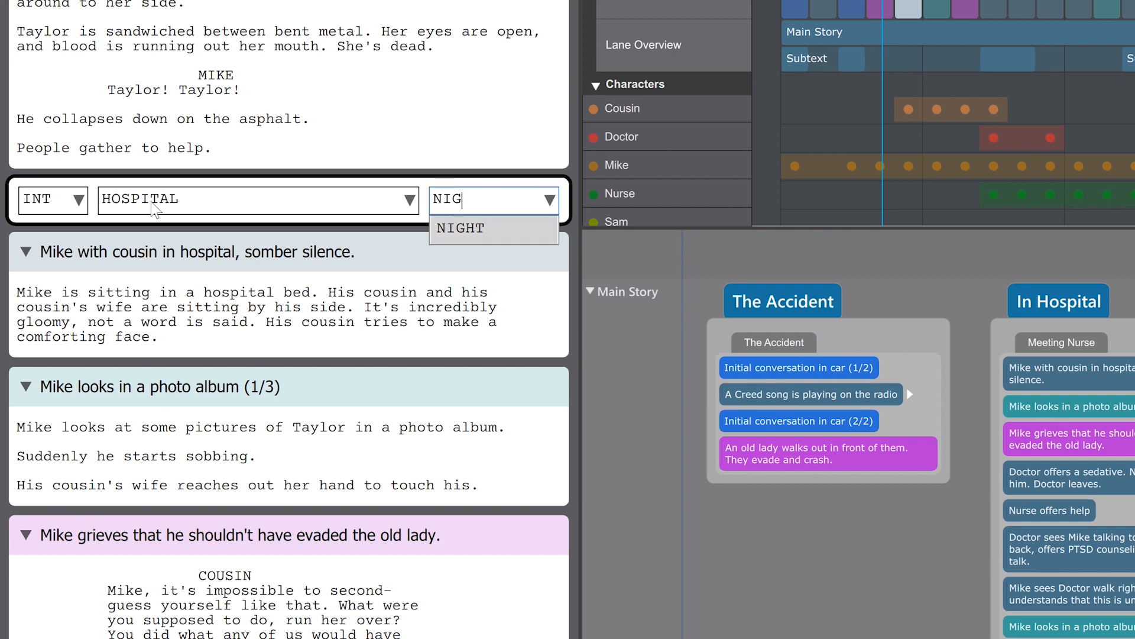
key("Return")
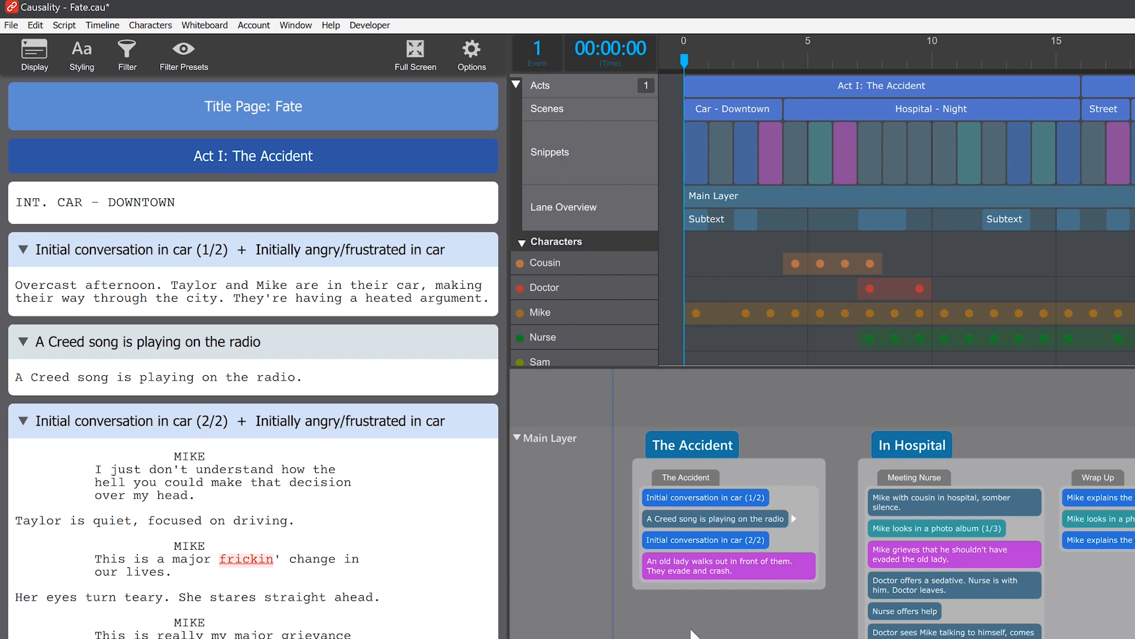
Switch the script display to Final Script and replace "heated" with "crazy" in the description of the car argument.
left_click(36, 58)
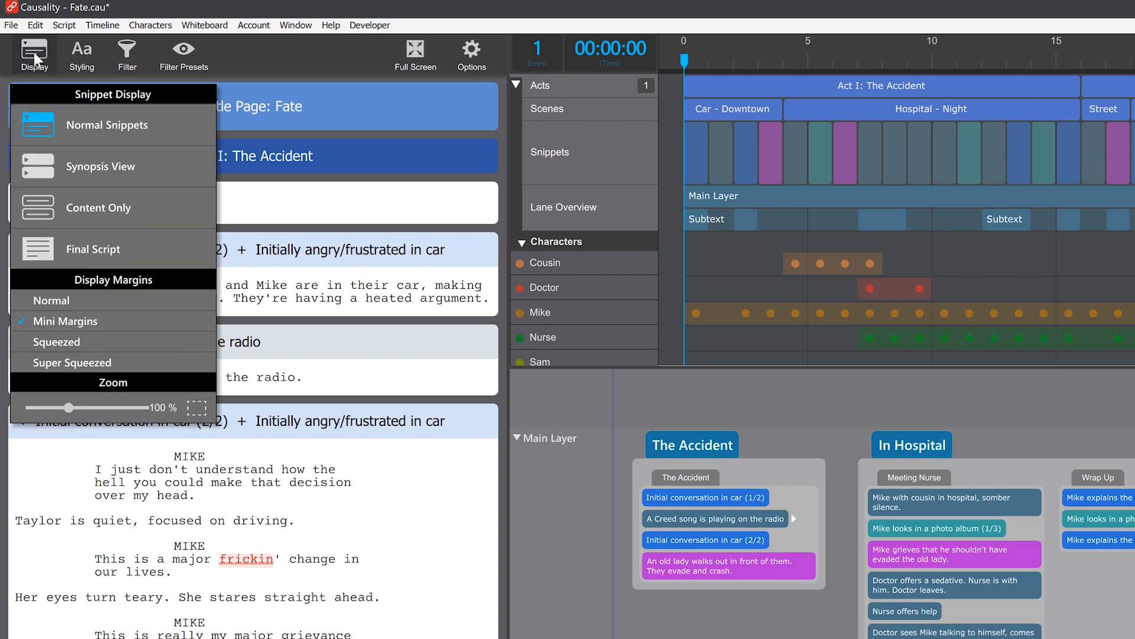
left_click(170, 253)
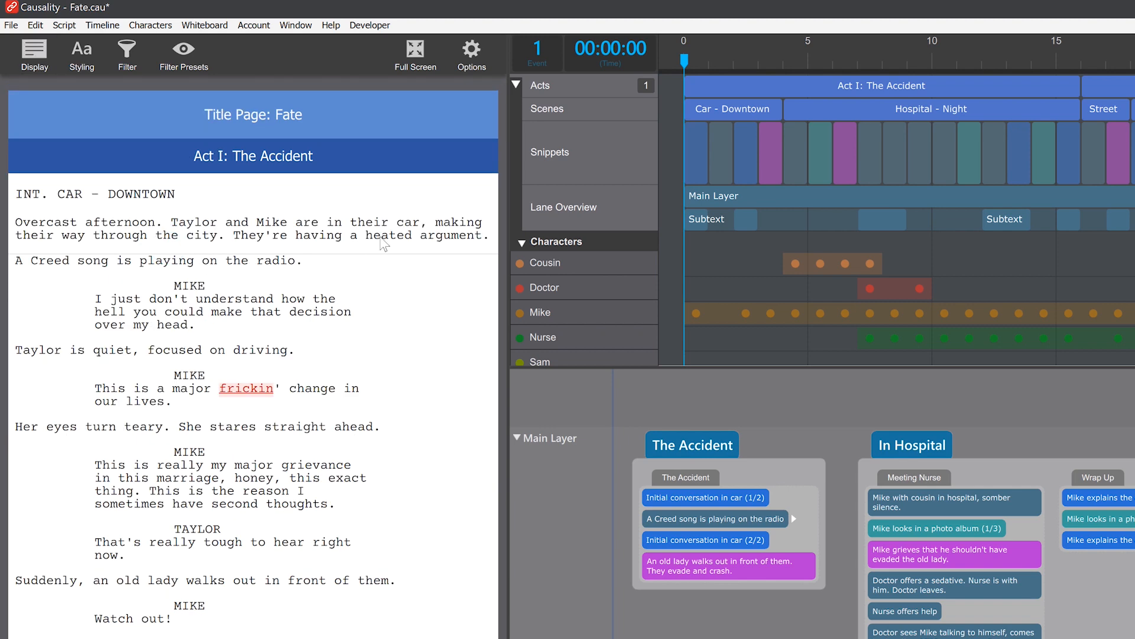
double_click(382, 240)
type("crazy")
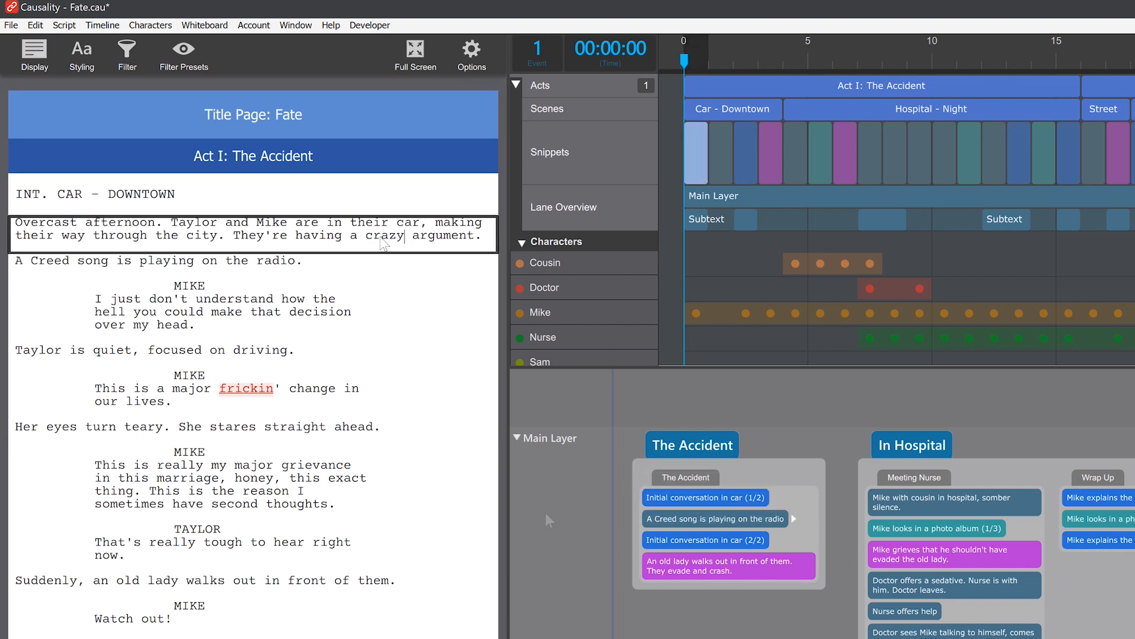
left_click(549, 520)
Switch the script to Synopsis View and move "Mike looks in a photo album (1/3)" above "Mike with cousin in hospital, somber silence.".
left_click(35, 58)
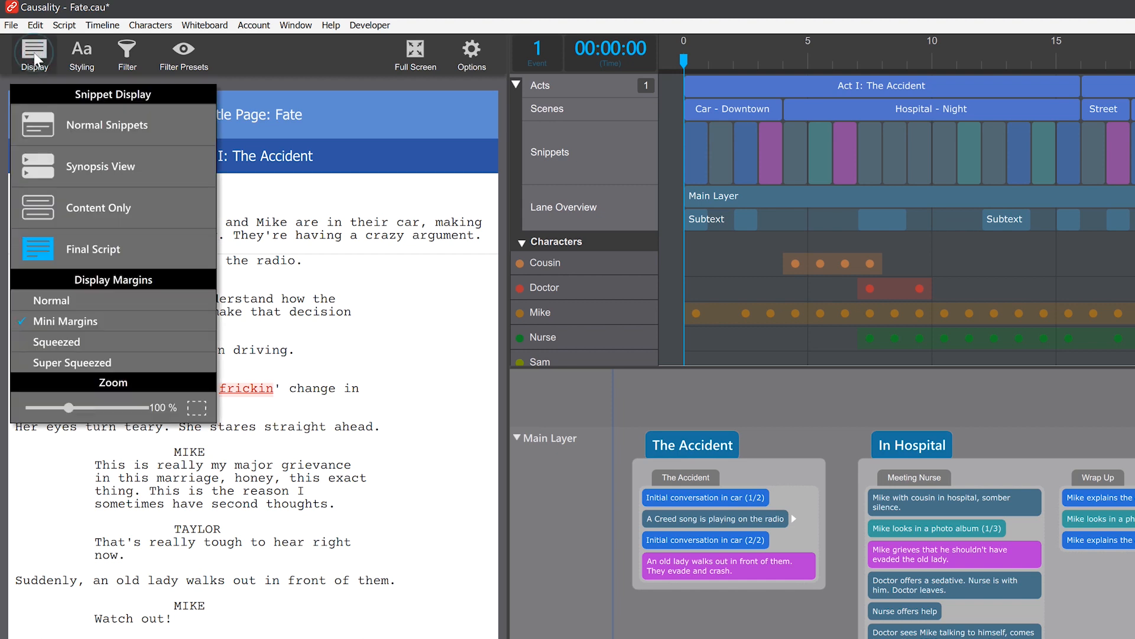
left_click(176, 169)
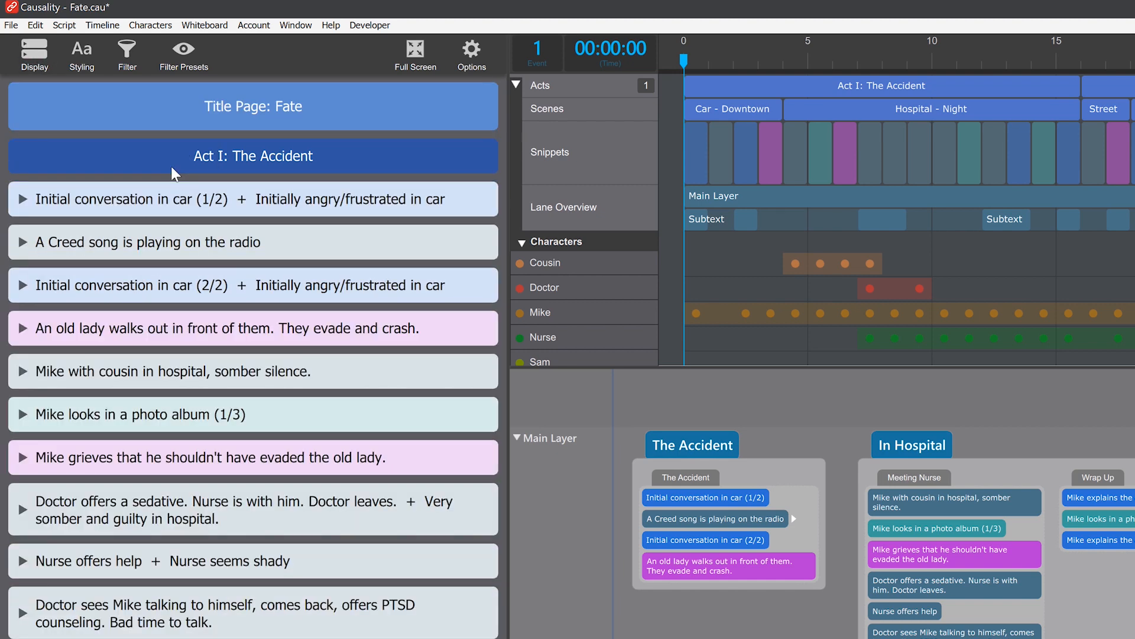
left_click_drag(152, 424, 152, 355)
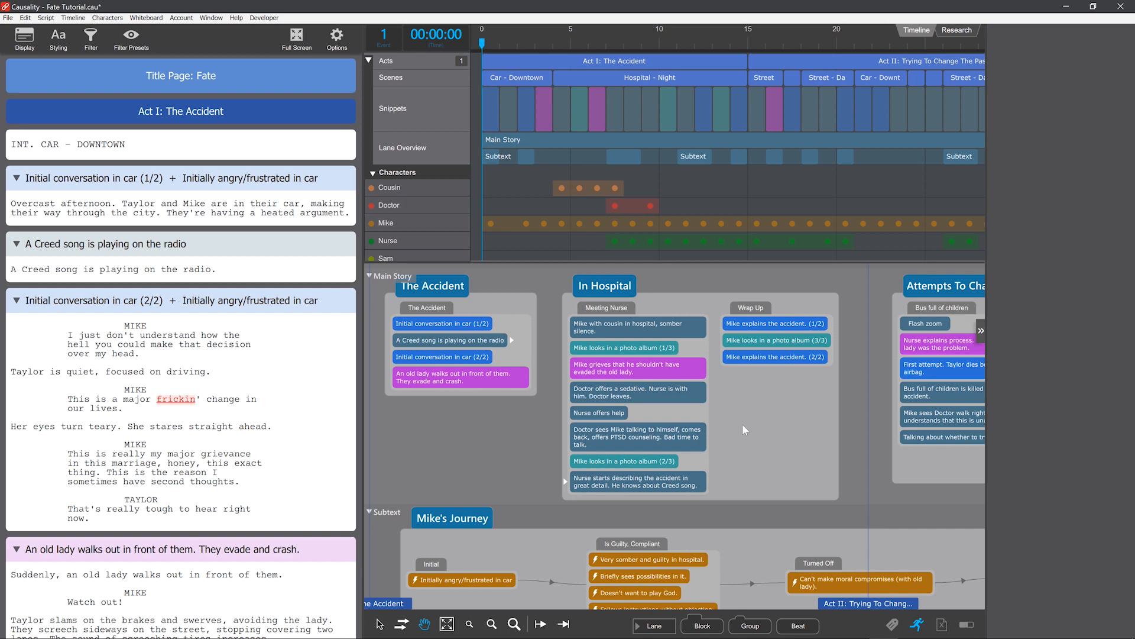
Look up the script text of the doctor and bus accident beats, and select the "Inside car" snippet to locate its beat.
left_click(624, 441)
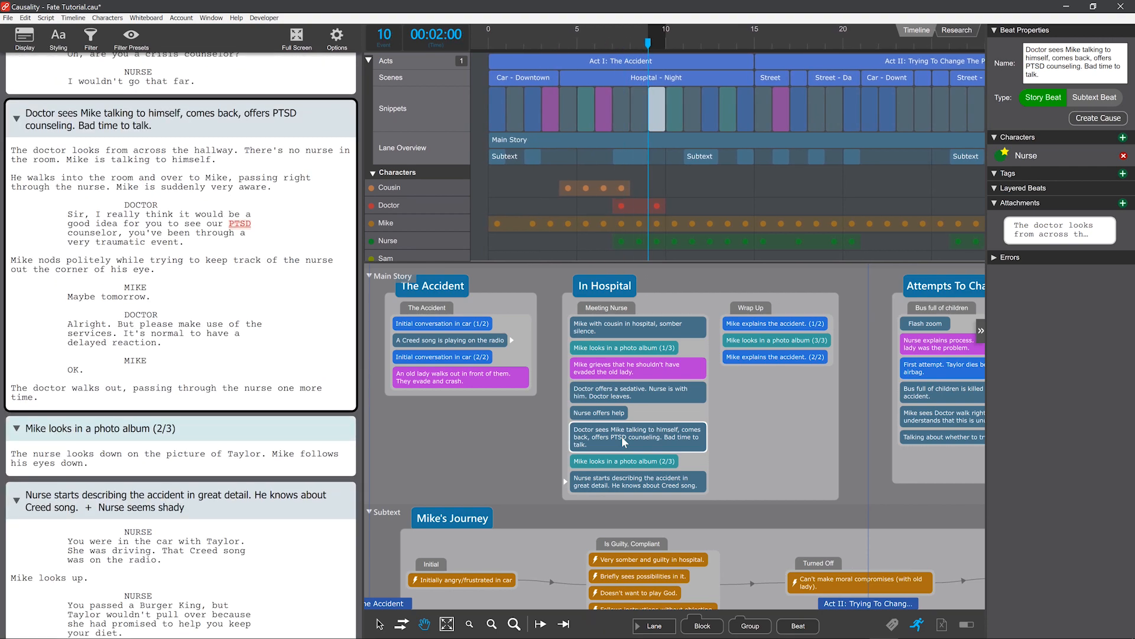
left_click_drag(770, 433, 604, 430)
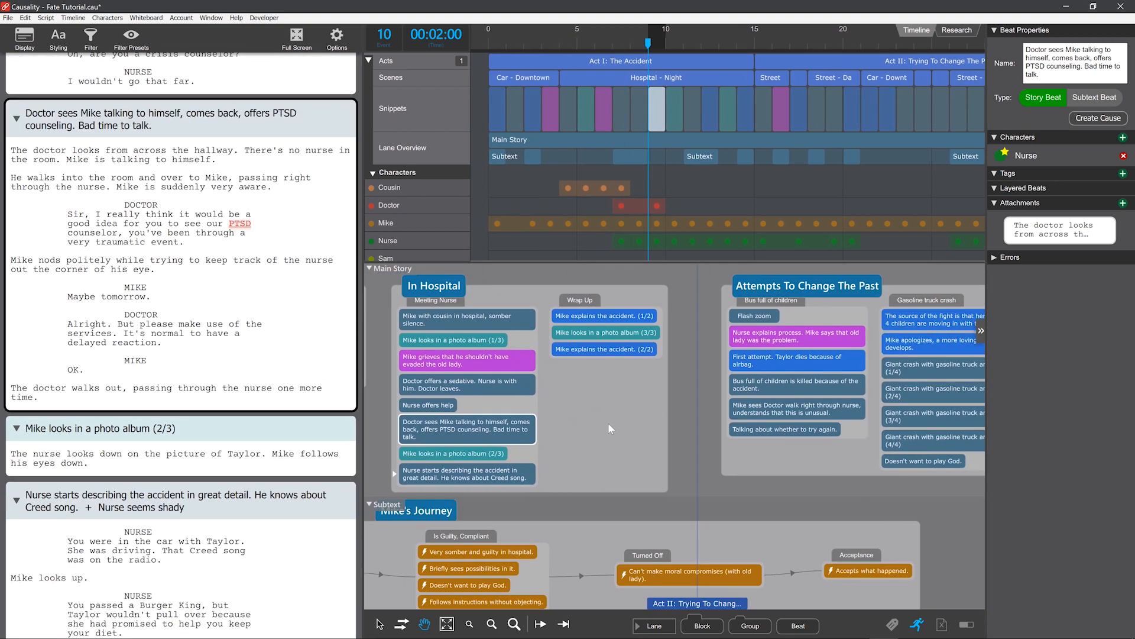
left_click(789, 378)
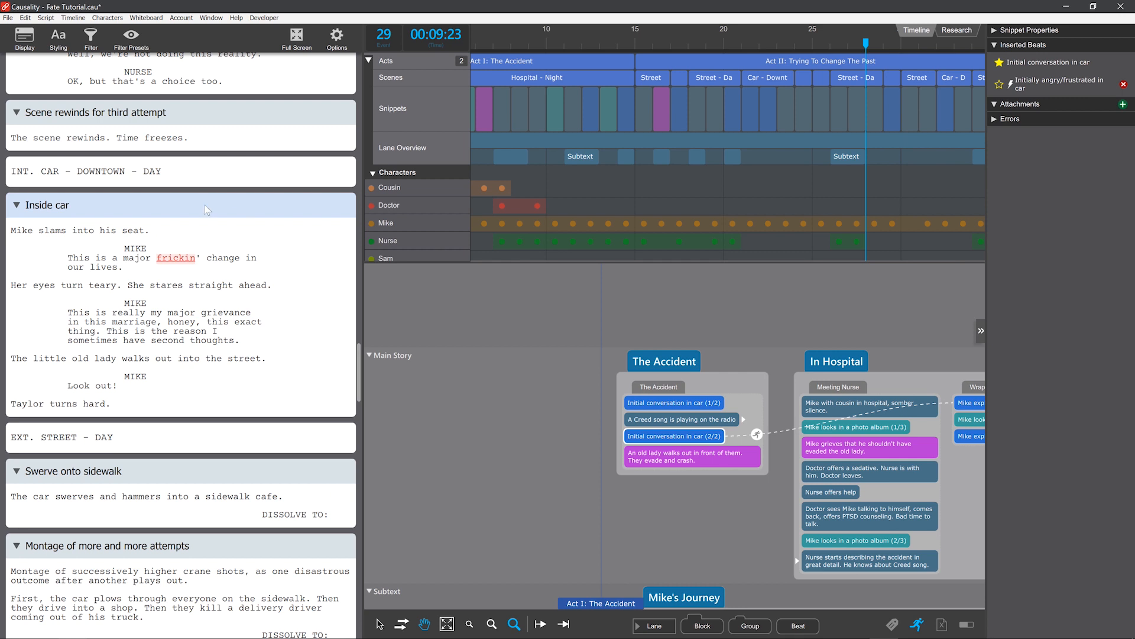
left_click(62, 208)
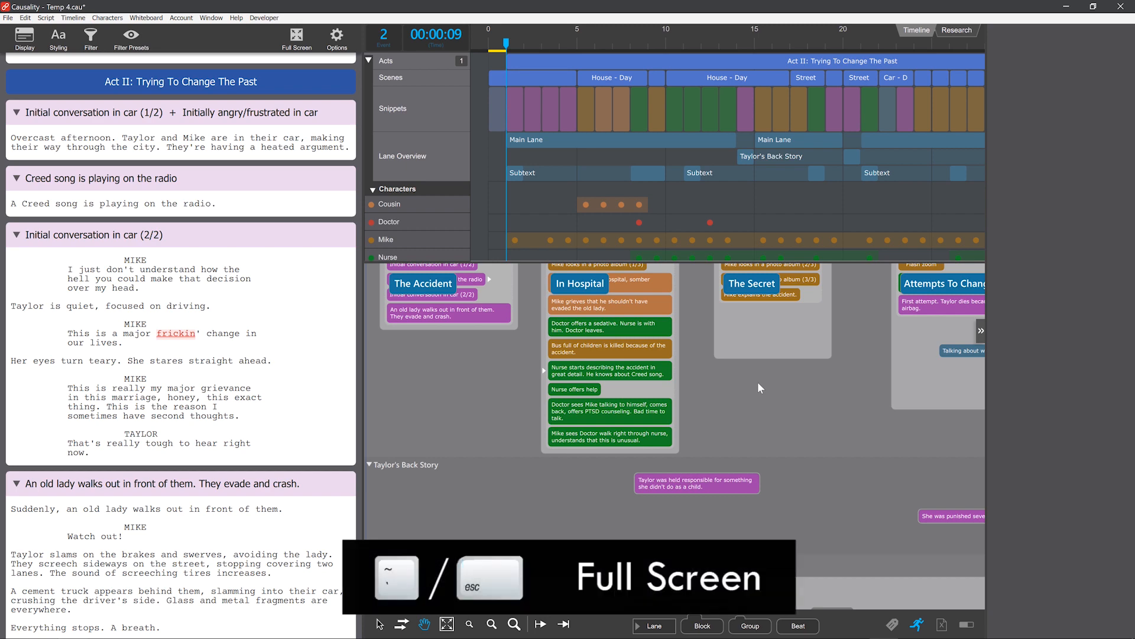
Show the whiteboard in full screen and select the "She has always felt she needed to prove her innocence." beat in Taylor's Back Story.
key("grave")
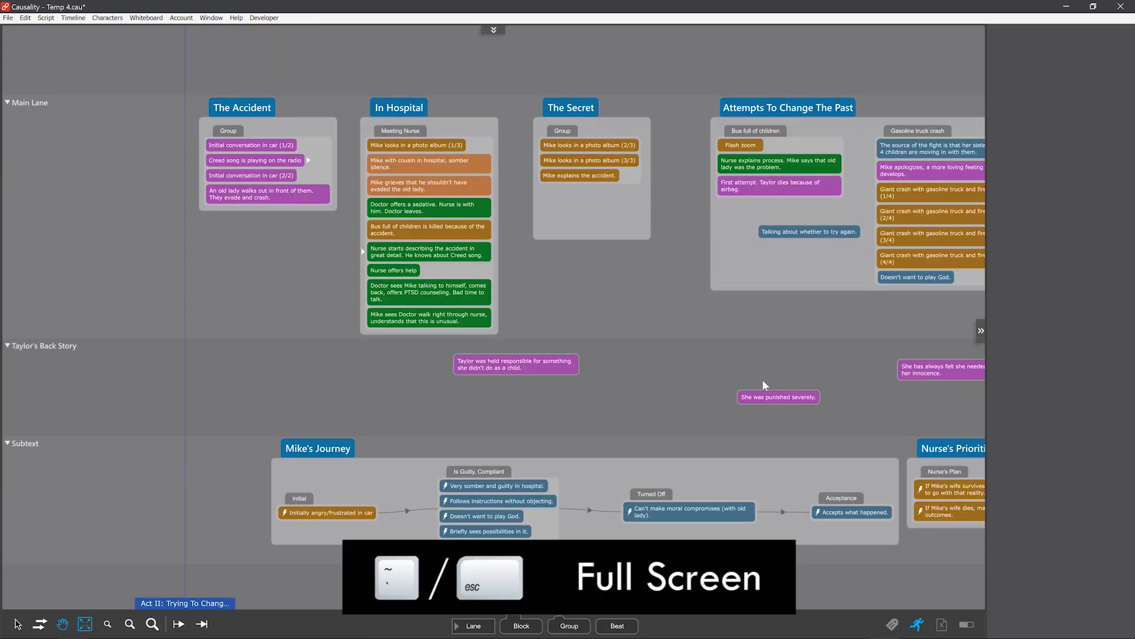
left_click_drag(864, 327, 653, 325)
left_click_drag(827, 324, 708, 332)
left_click(621, 371)
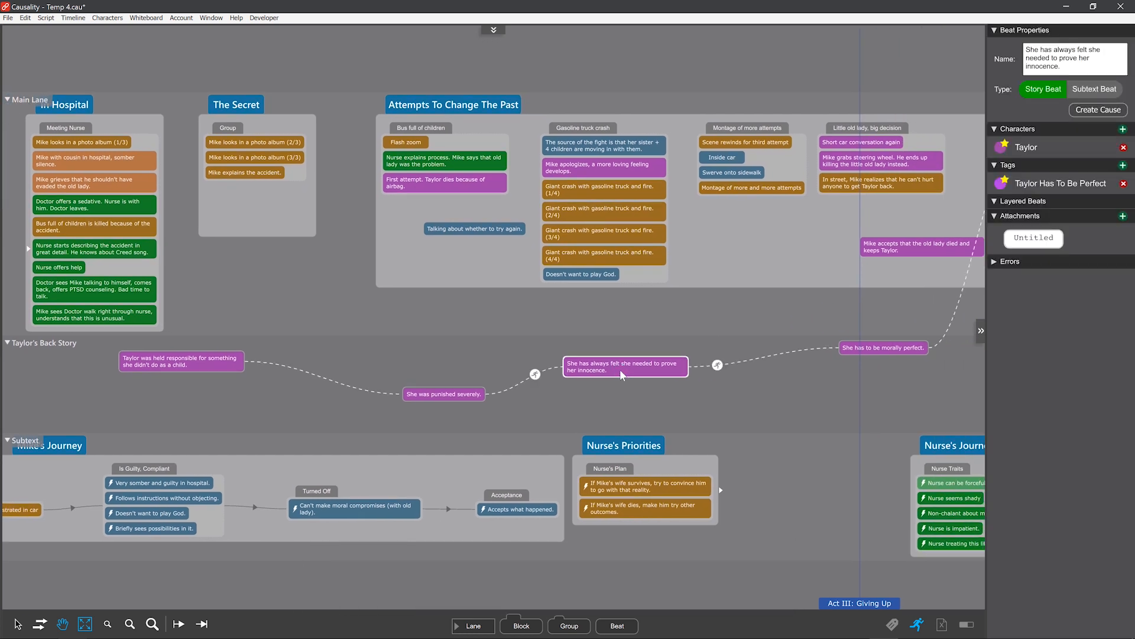
Examine the whiteboard's three lanes from The Accident through They Accept The New Reality, and leave the full-screen view.
left_click_drag(235, 299, 460, 301)
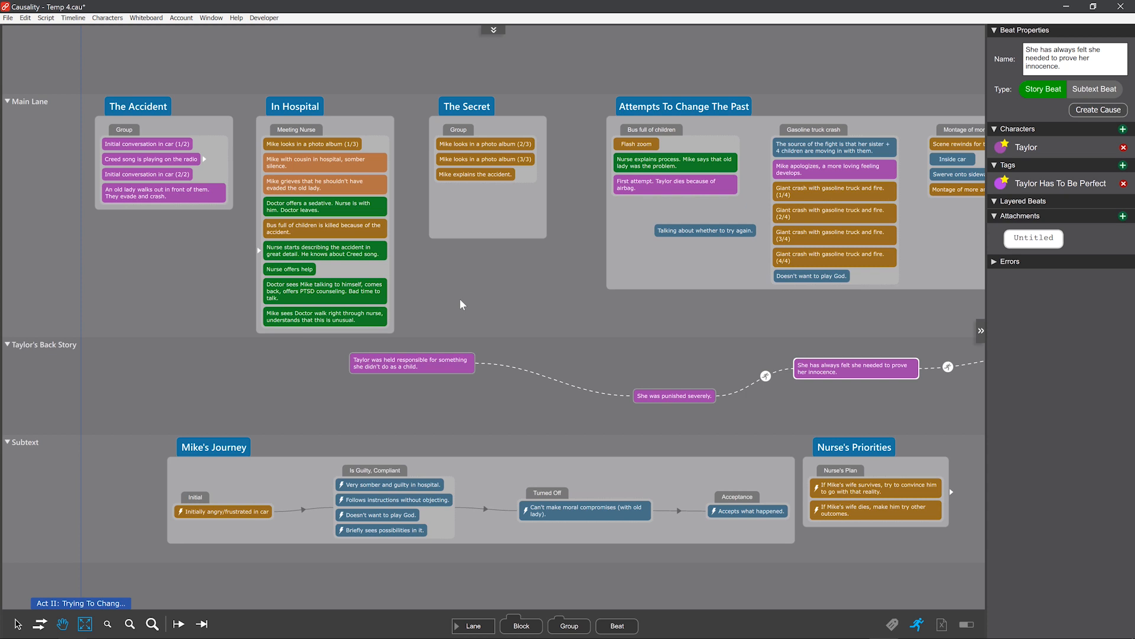
left_click_drag(889, 307, 446, 298)
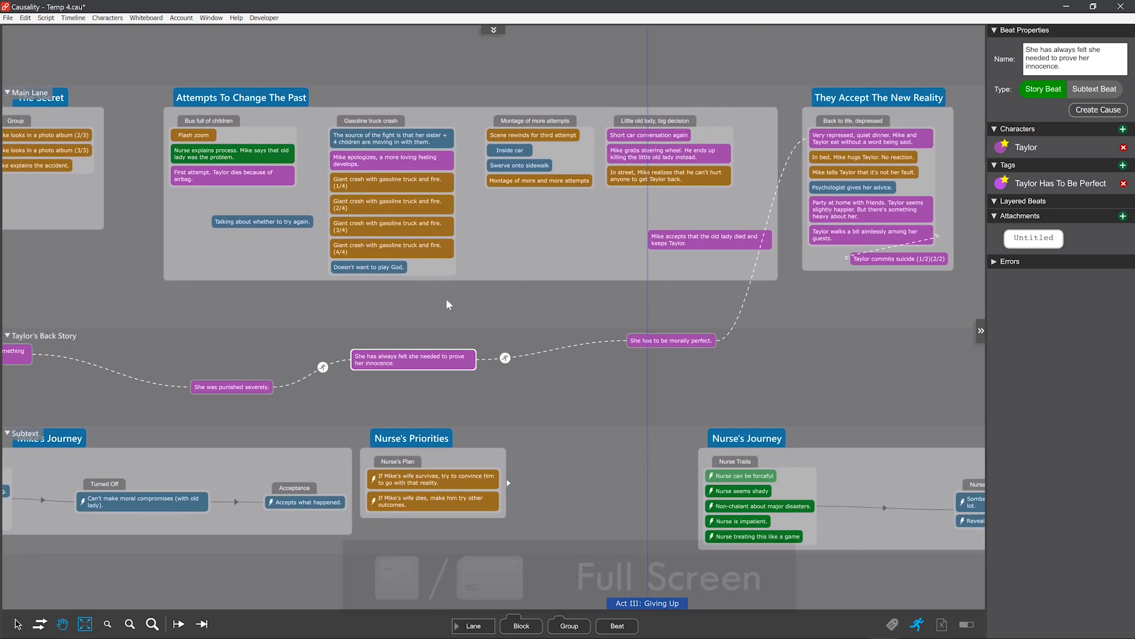
key("Escape")
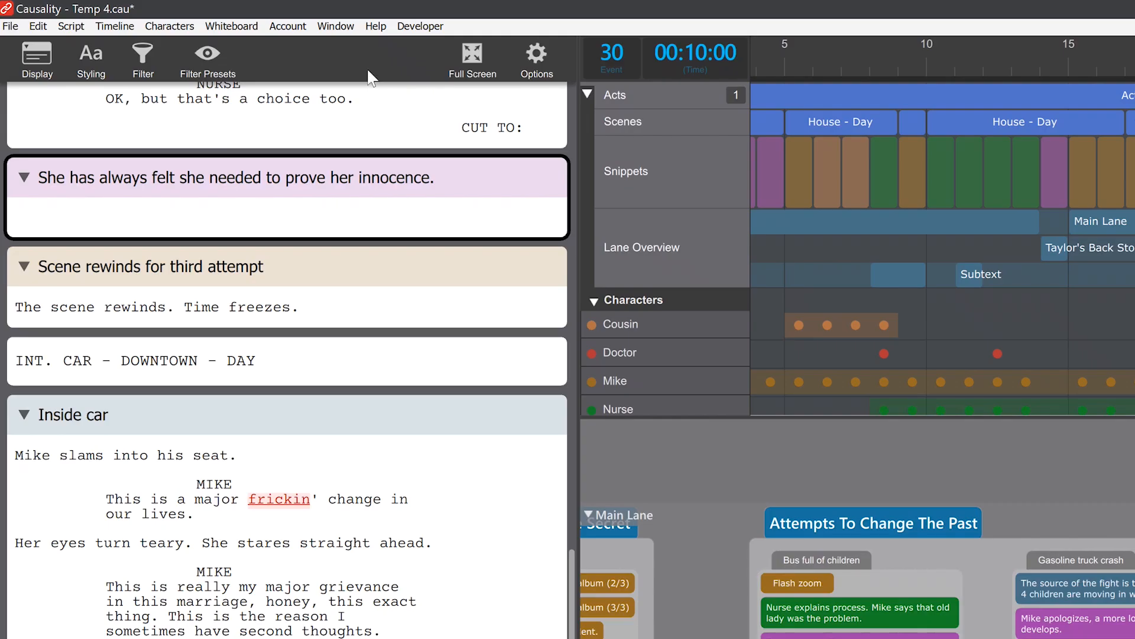
Show the whiteboard in a separate window and move that window onto the neighbouring monitor.
left_click(217, 20)
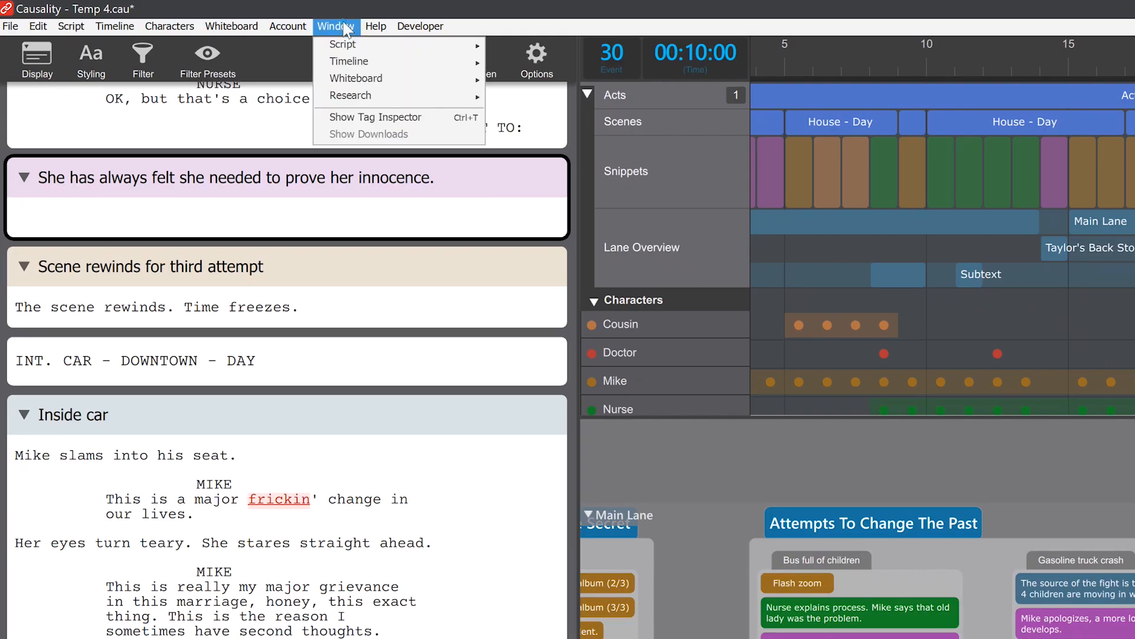
mouse_move(375, 79)
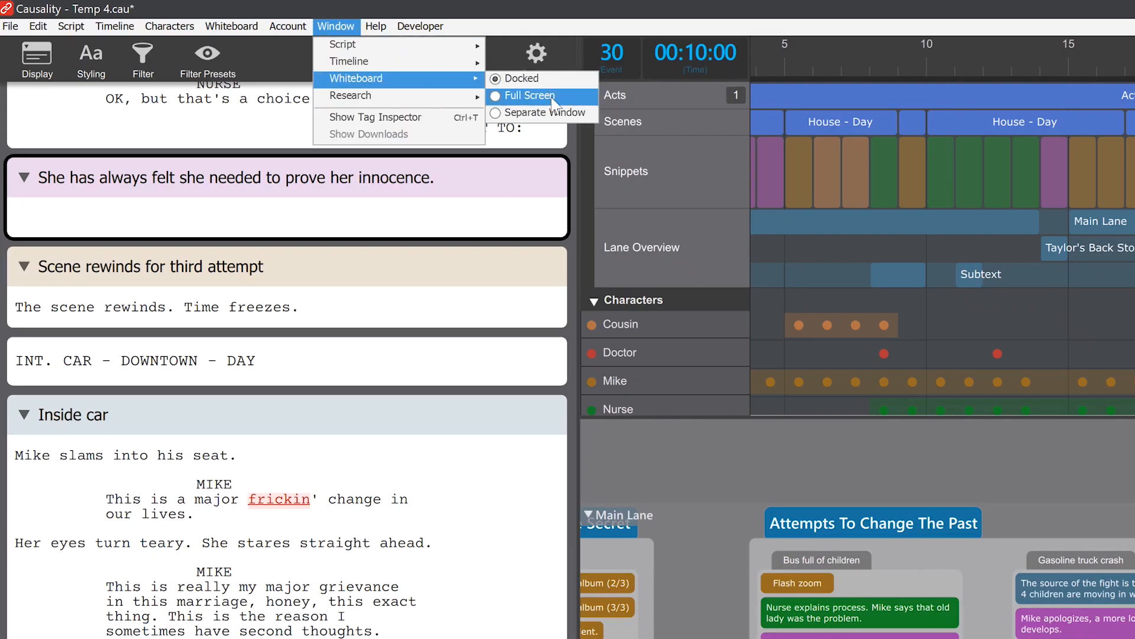
left_click(554, 112)
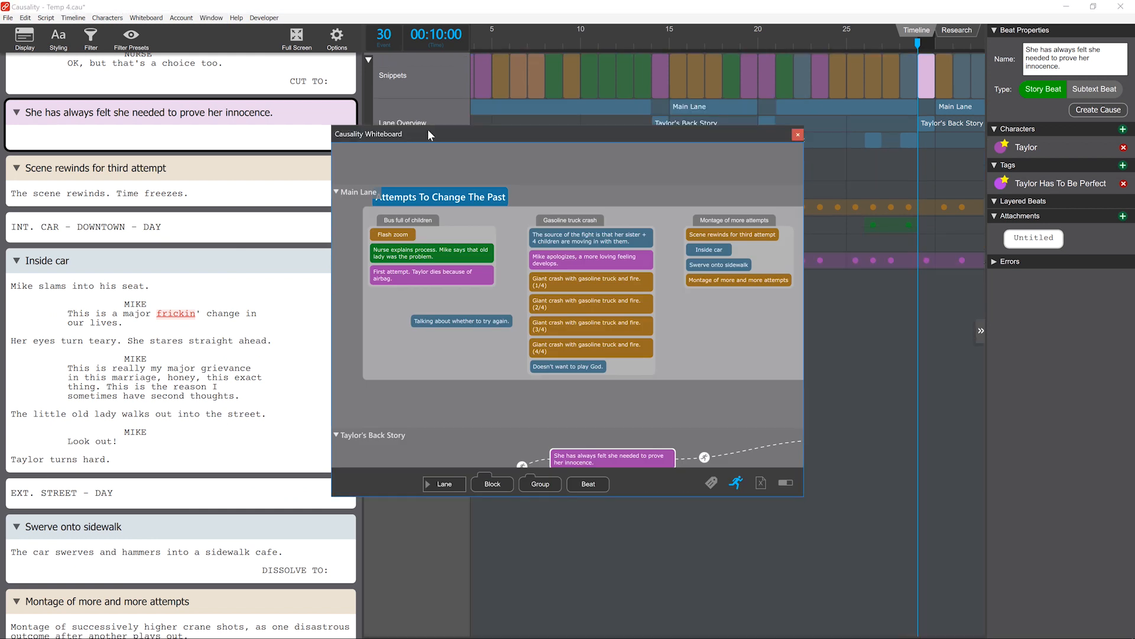
left_click_drag(383, 131, 1134, 139)
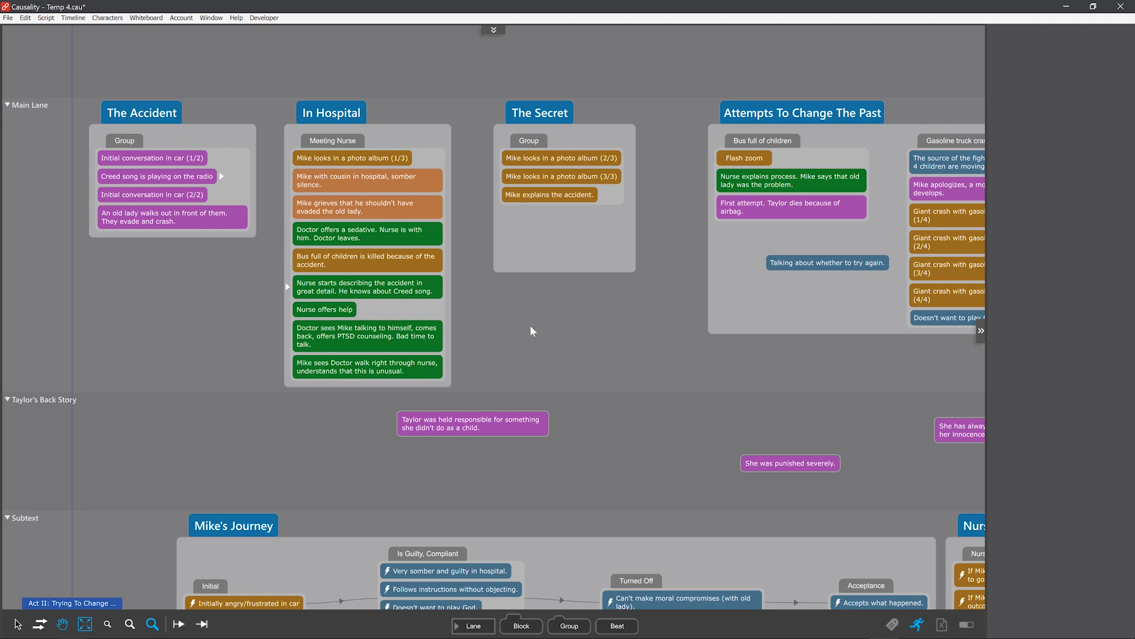
Toggle the full-screen whiteboard between its close and distant zoom levels, look over the Act III blocks, and fit the whole story in view.
key("Tab")
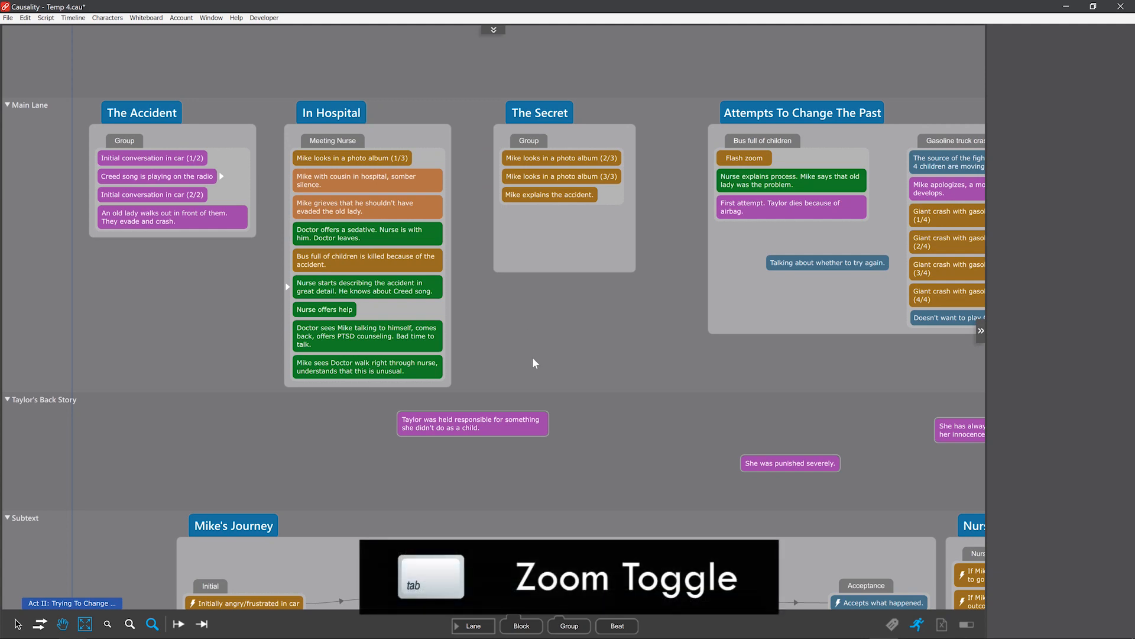
key("Tab")
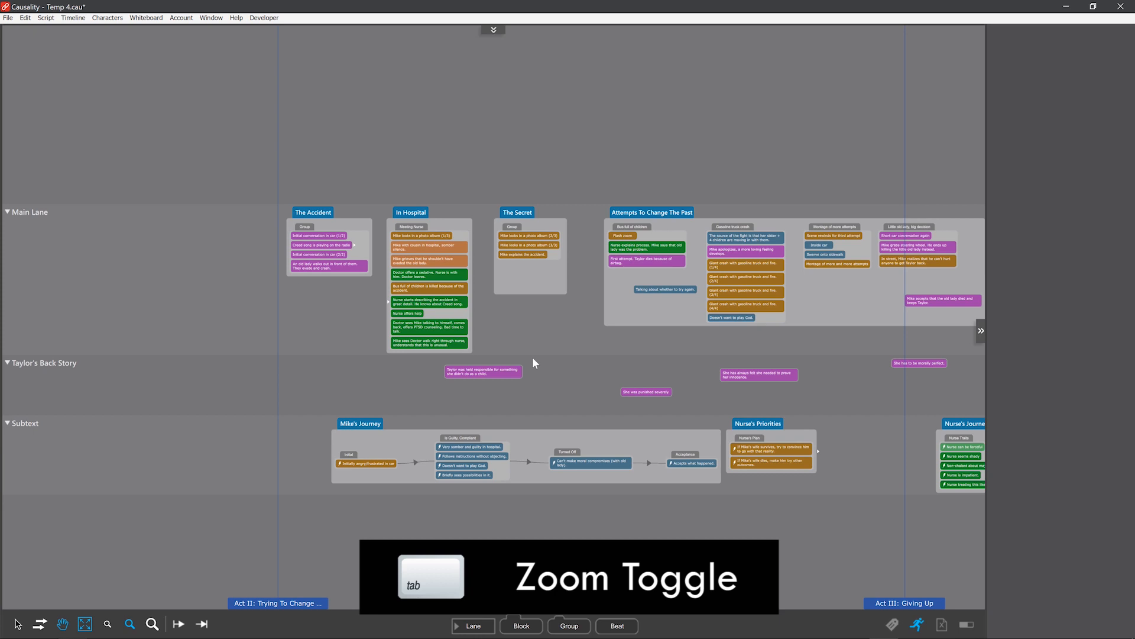
key("Tab")
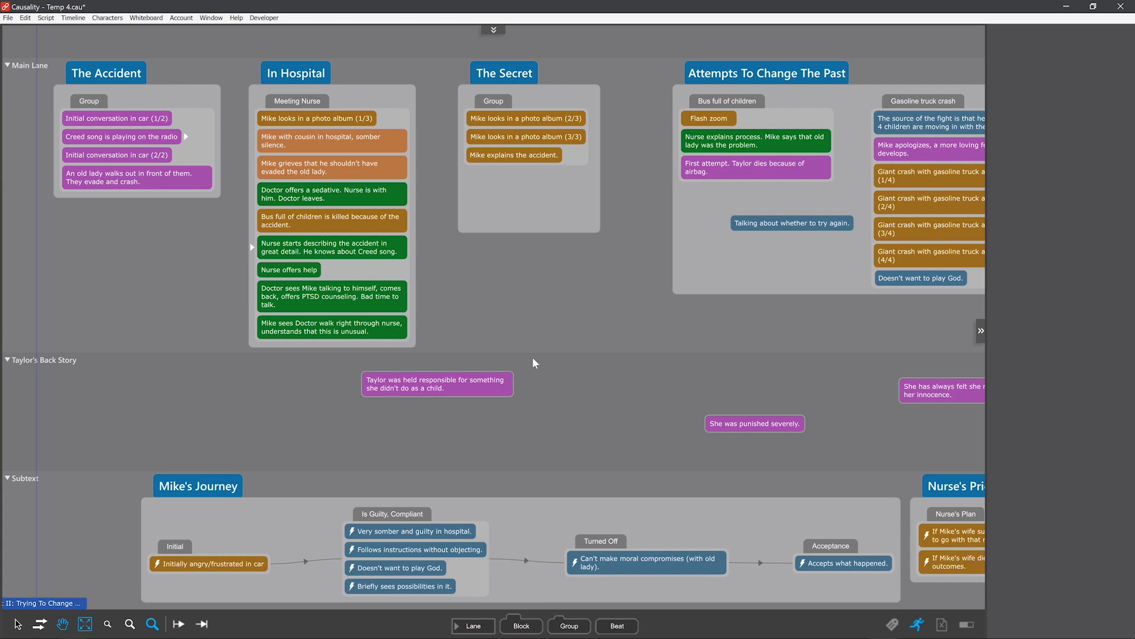
key("Tab")
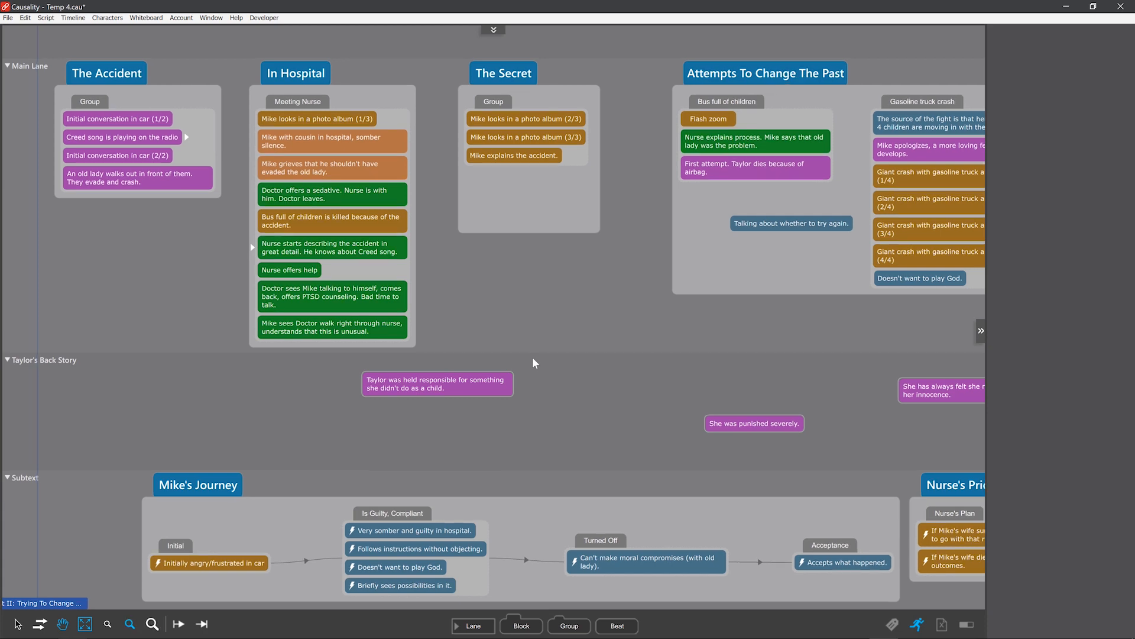
left_click_drag(787, 328, 337, 326)
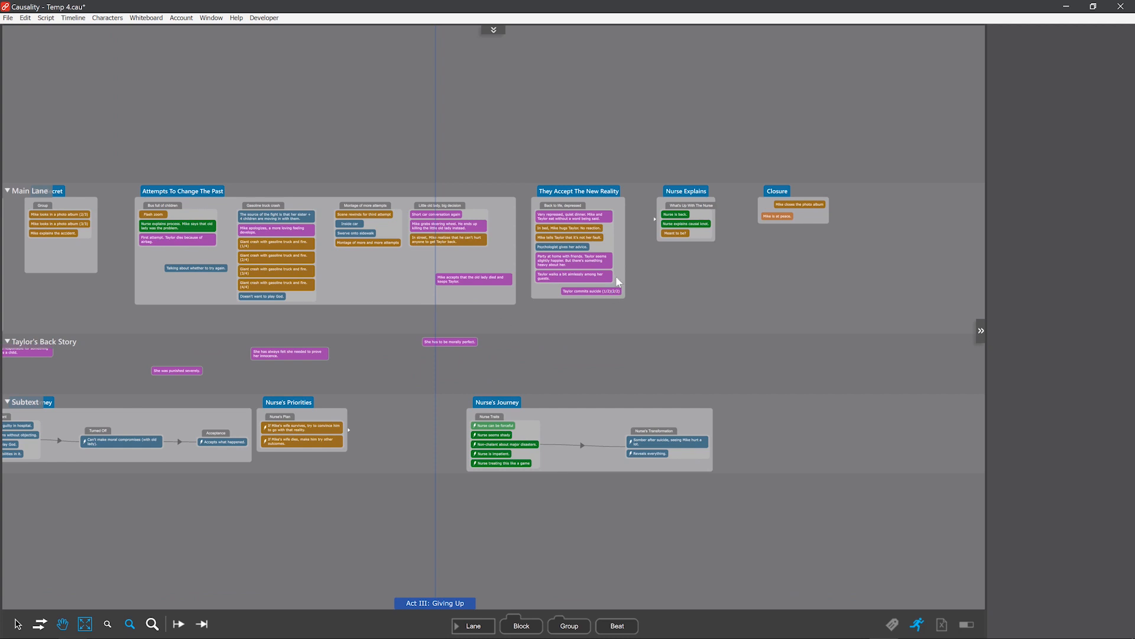
key("Tab")
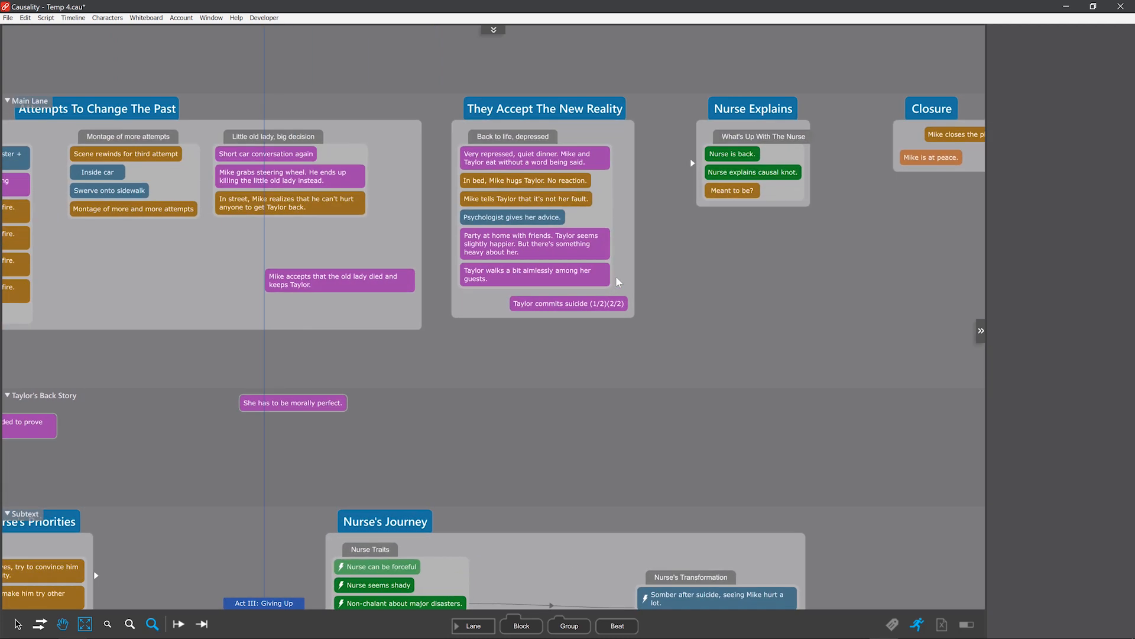
key("shift+Tab")
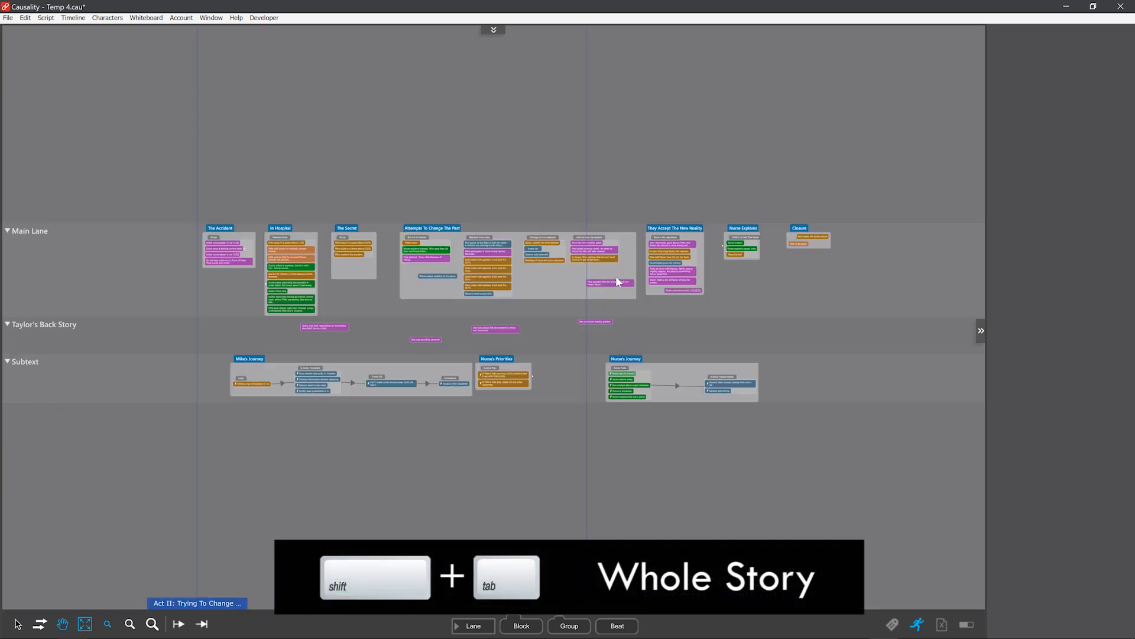
Zoom the whiteboard continuously in on In Hospital and back out, and look closer around They Accept The New Reality.
scroll(523, 333, "up", 5)
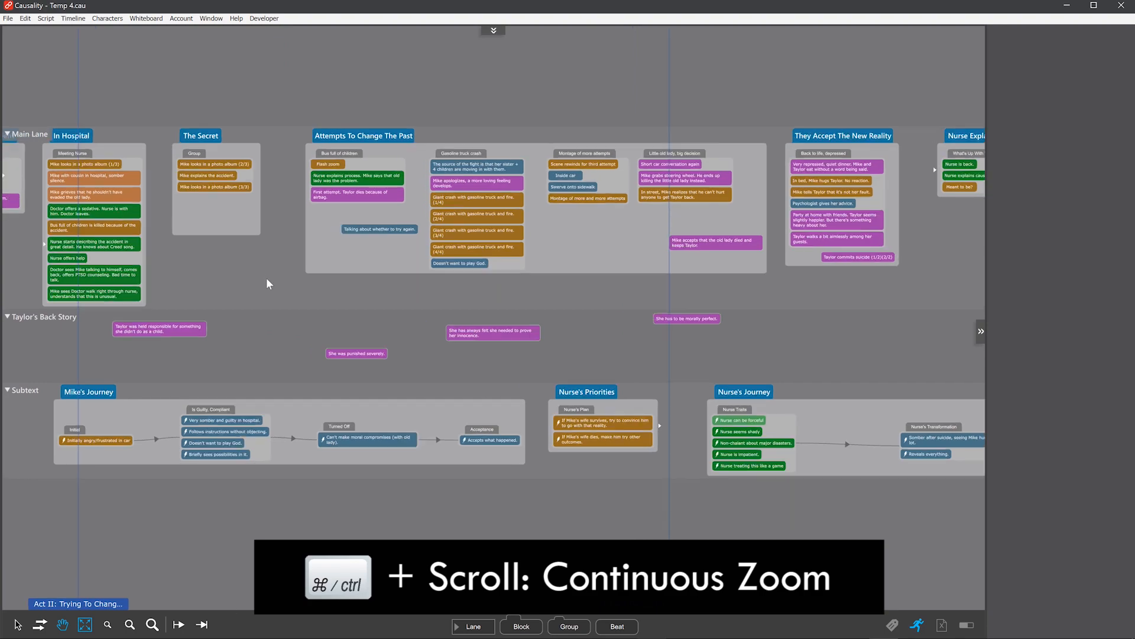
scroll(268, 285, "up", 6)
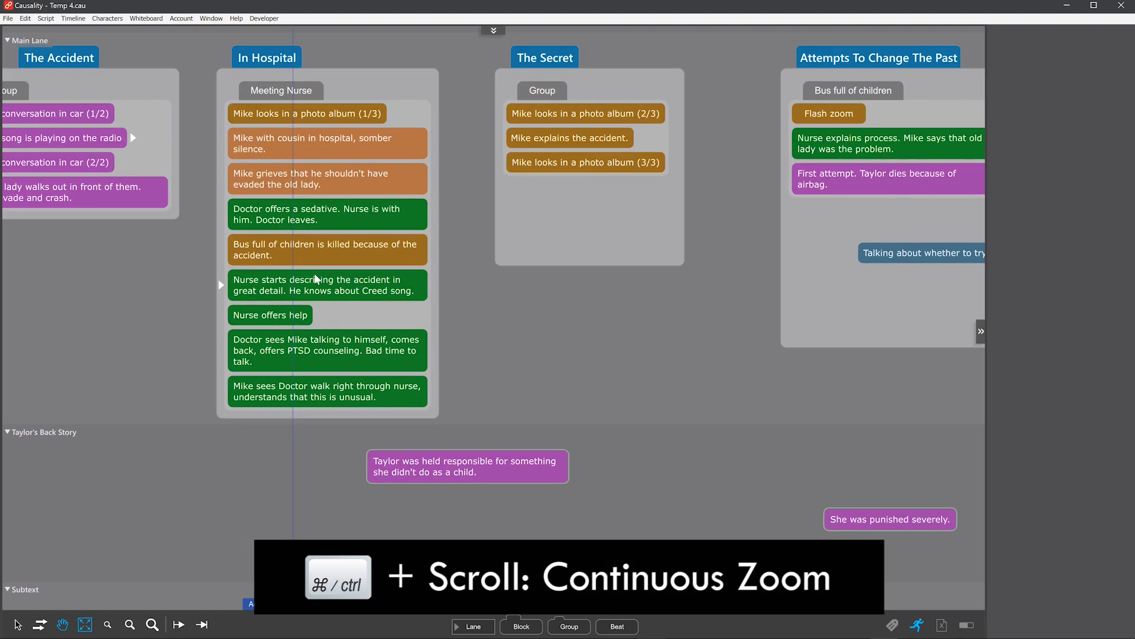
scroll(314, 275, "down", 10)
left_click_drag(902, 366, 585, 274)
scroll(599, 270, "up", 1)
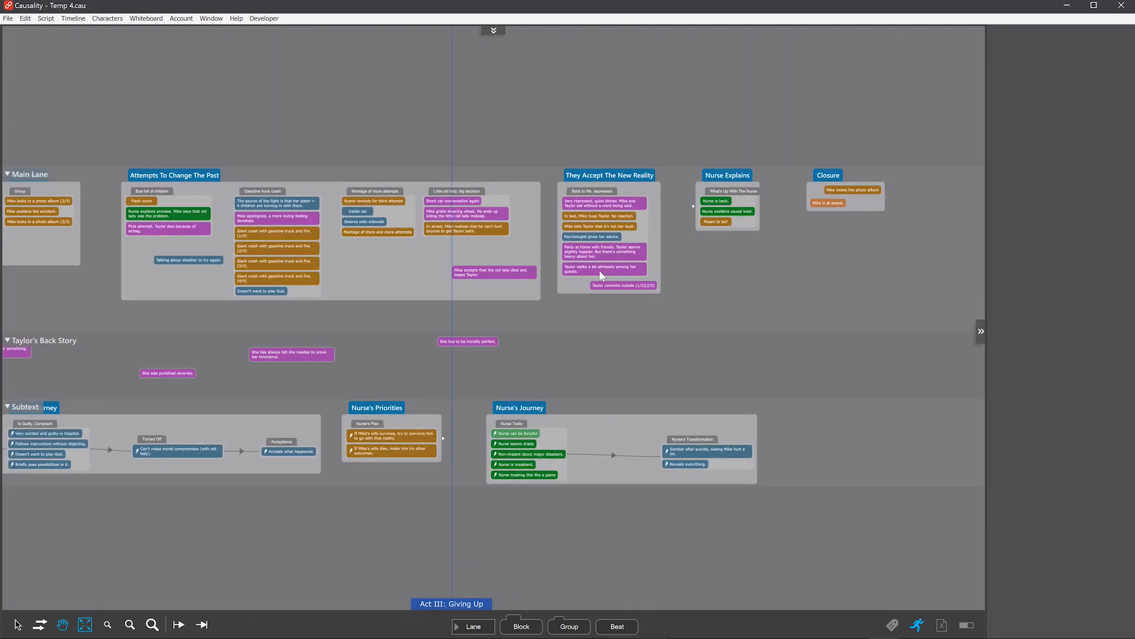
scroll(599, 269, "up", 4)
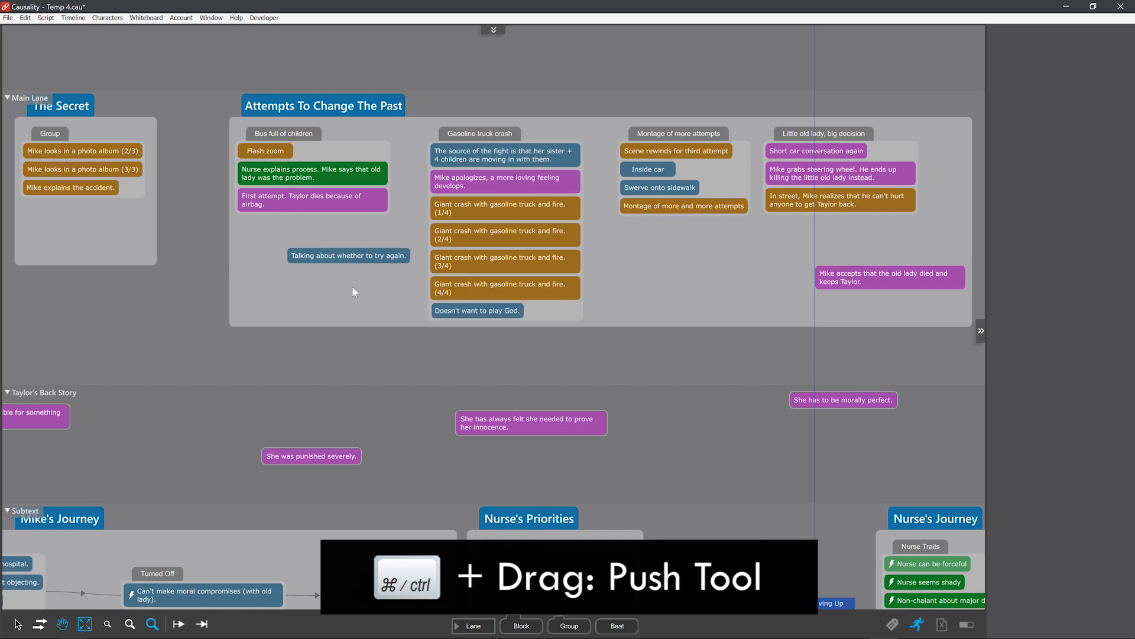
Push the "Gasoline truck crash" group and everything after it further along, and move "Talking about whether to try again." into the gap before it.
left_click_drag(323, 258, 369, 259)
left_click_drag(508, 135, 647, 134)
left_click_drag(408, 253, 527, 152)
Push "Montage of more attempts" and everything after it away from "Gasoline truck crash", and place a new group in the gap.
left_click_drag(566, 270, 319, 287)
left_click_drag(587, 154, 767, 145)
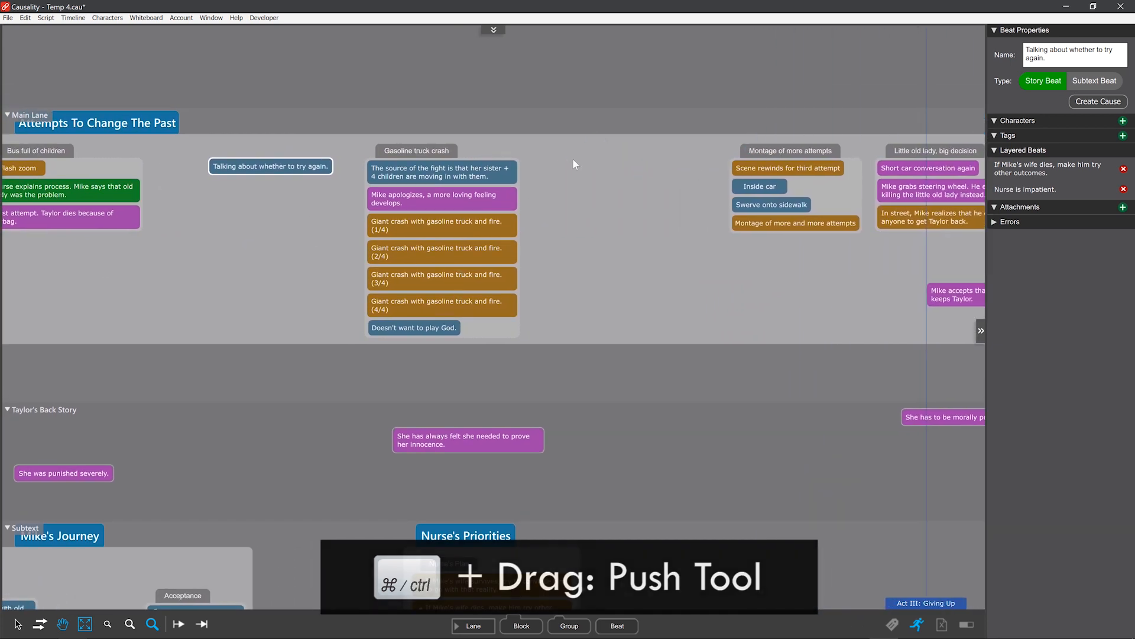
left_click_drag(569, 625, 585, 177)
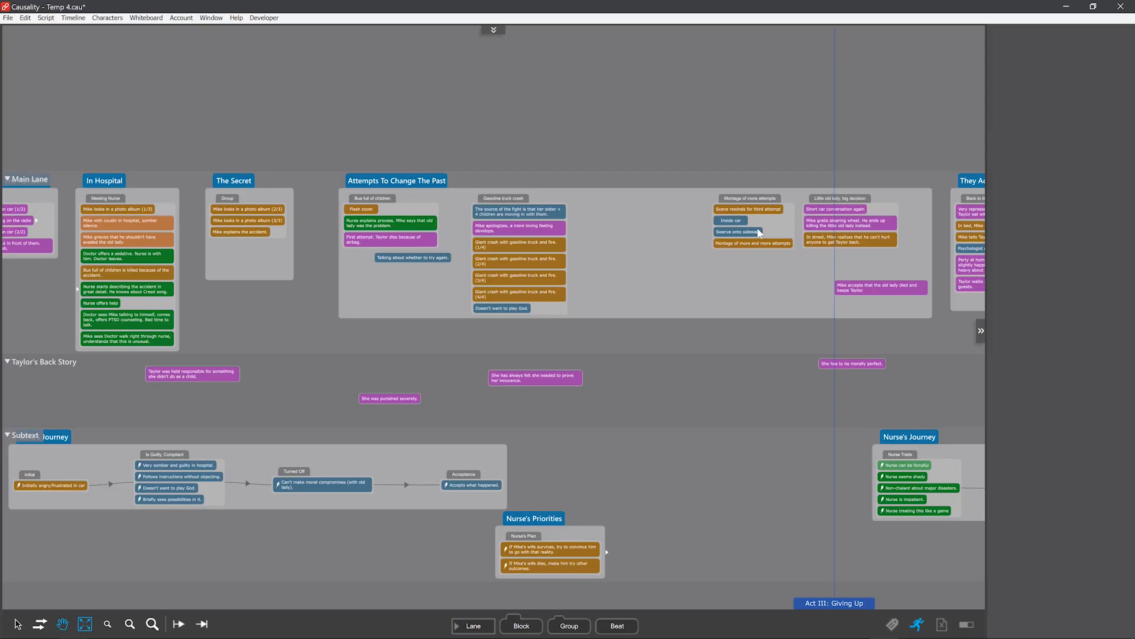
Push "Montage of more attempts" and the story after it back toward "Gasoline truck crash" to close the gap.
left_click_drag(757, 196, 642, 200)
left_click_drag(358, 341, 502, 319)
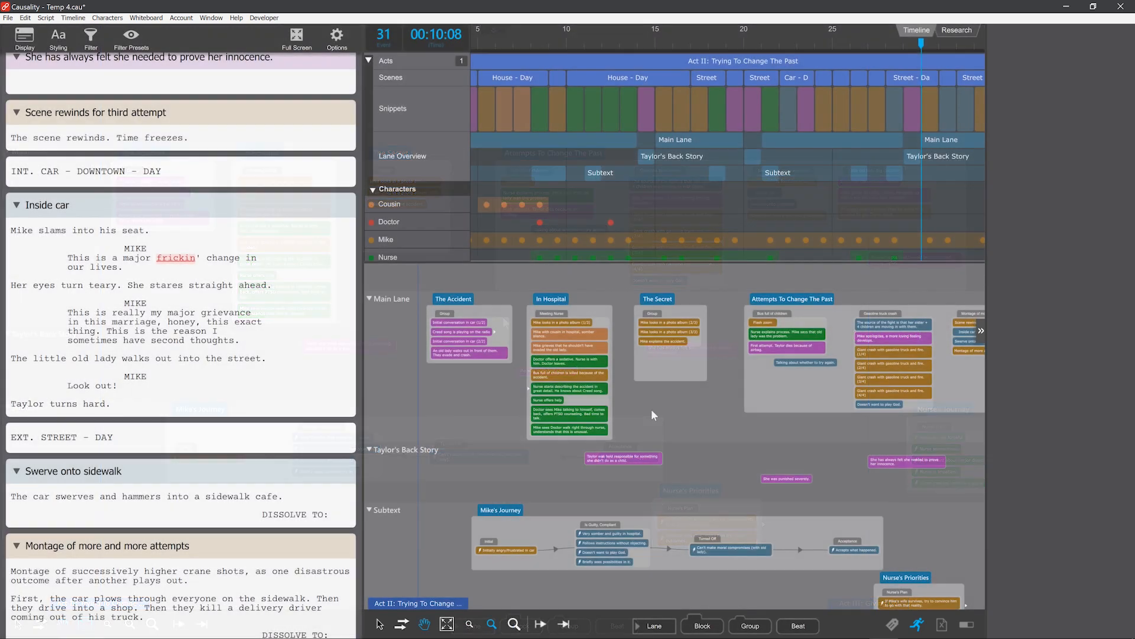